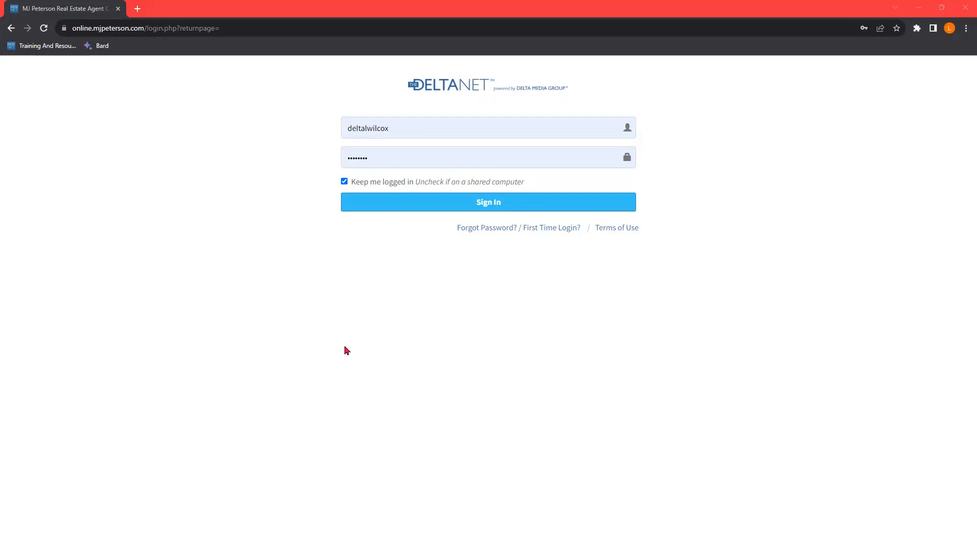
# Step: Sign in with the prefilled account credentials and switch from the admin dashboard to the personal interface
pyautogui.click(454, 203)
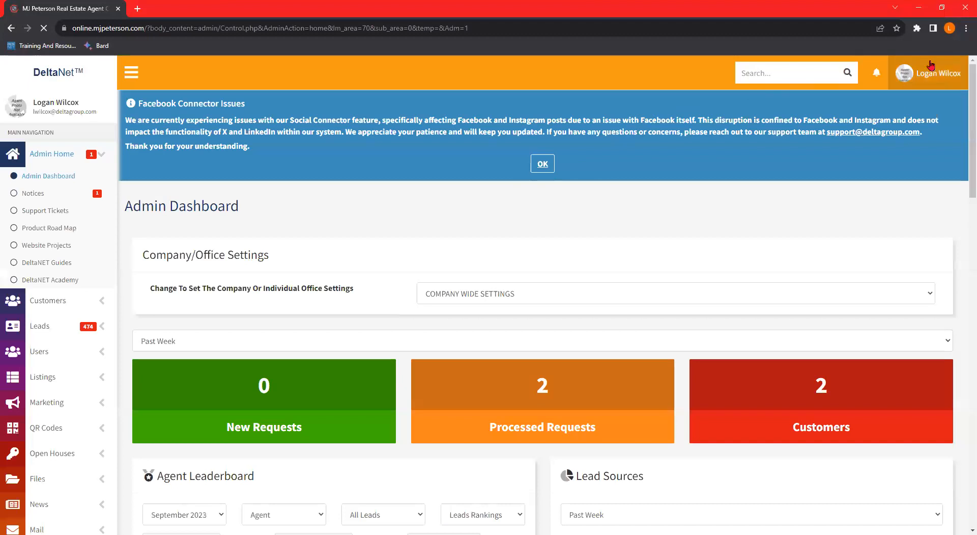
pyautogui.click(932, 64)
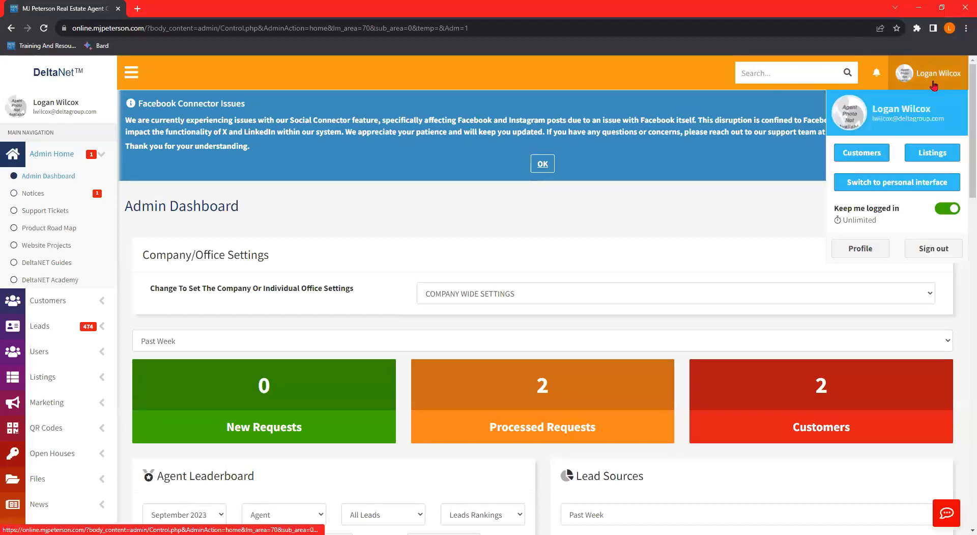
pyautogui.click(887, 187)
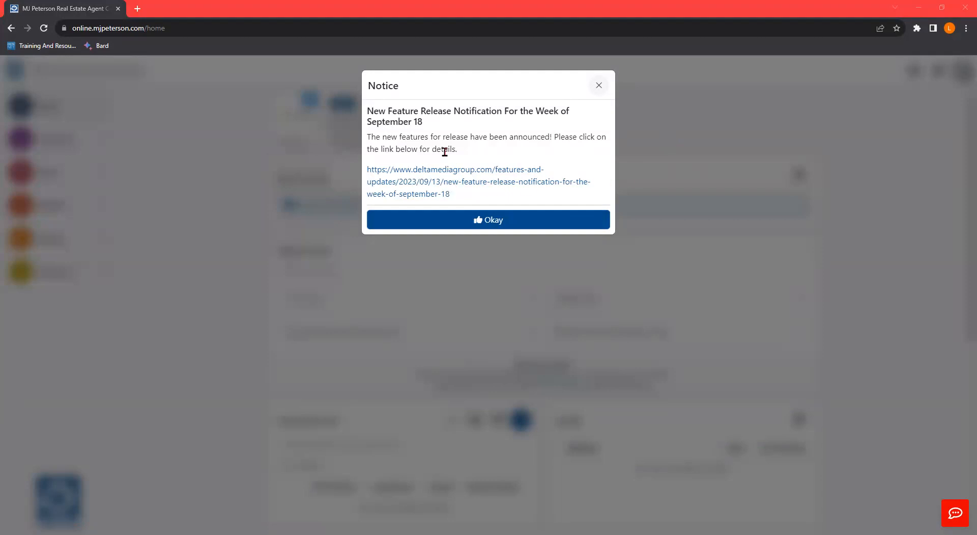
# Step: Acknowledge the feature release notice for the week of September 18 and the Facebook Connector Issues notice
pyautogui.click(474, 224)
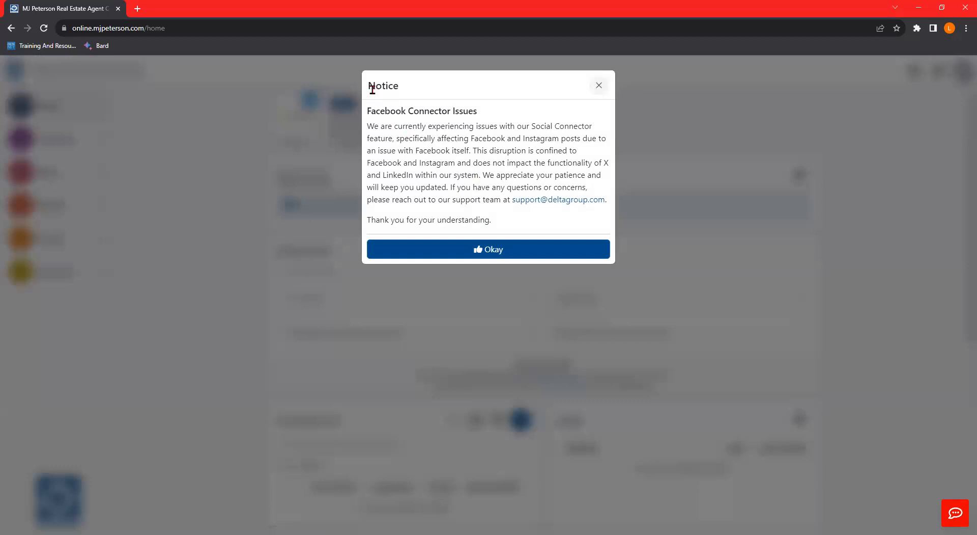
pyautogui.moveTo(369, 110); pyautogui.dragTo(504, 113)
pyautogui.click(504, 114)
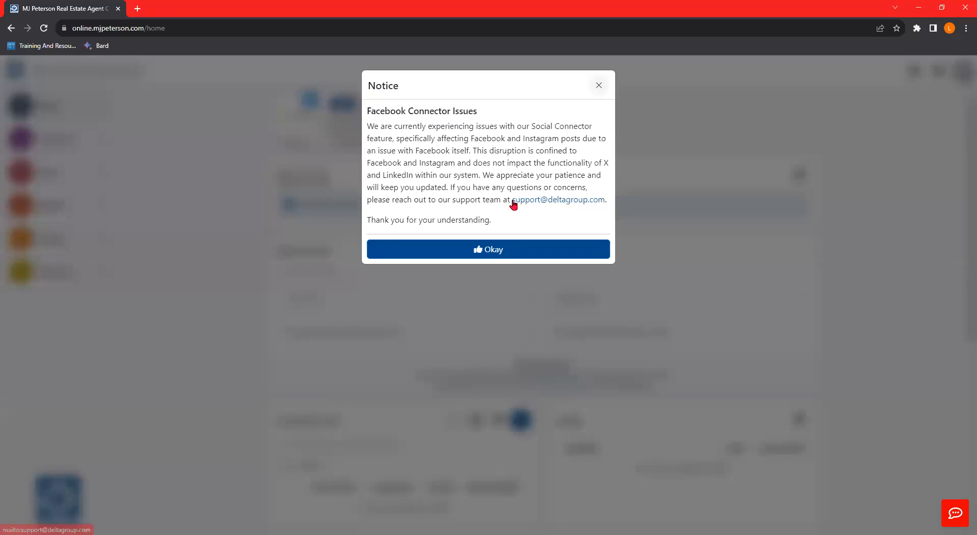
pyautogui.click(465, 250)
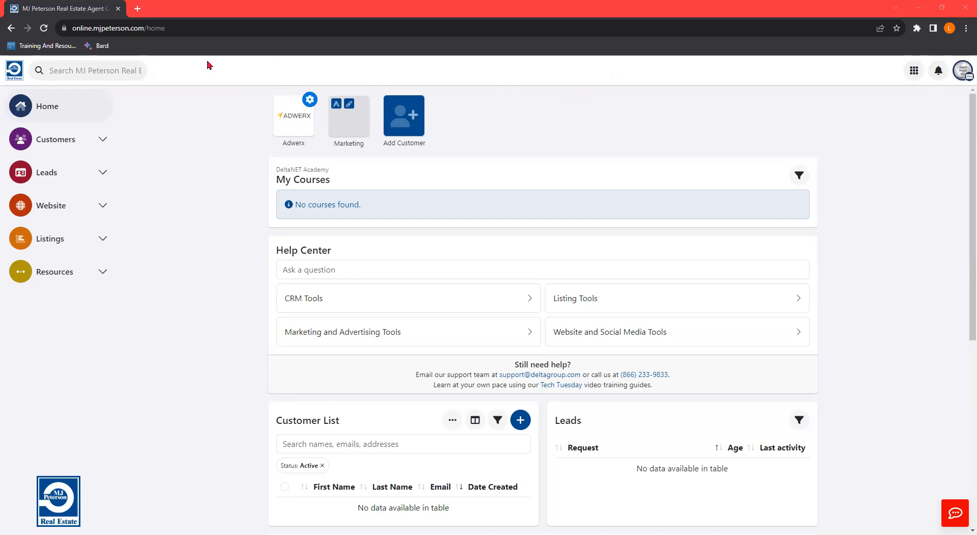
# Step: Collapse the main navigation sidebar and expand it again to demonstrate the toggle
pyautogui.click(12, 76)
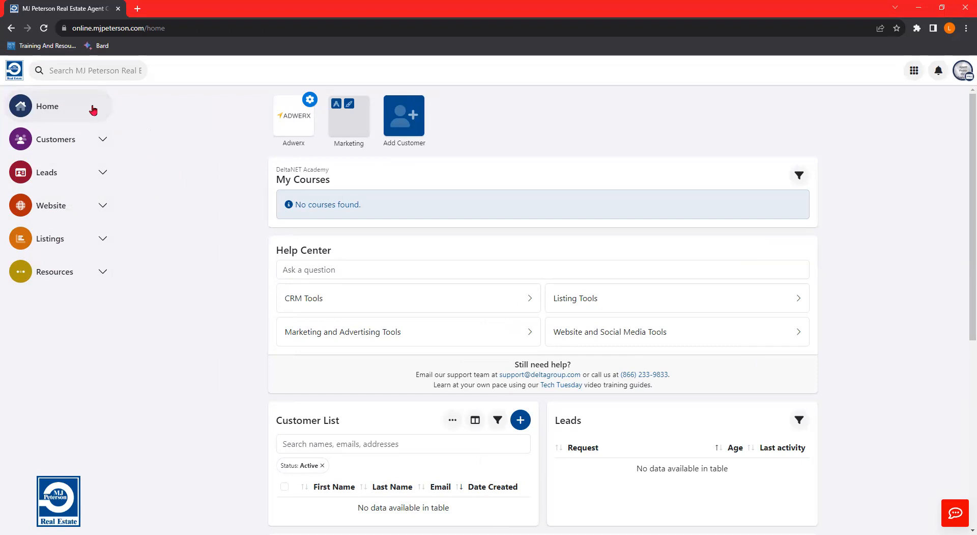
pyautogui.click(13, 72)
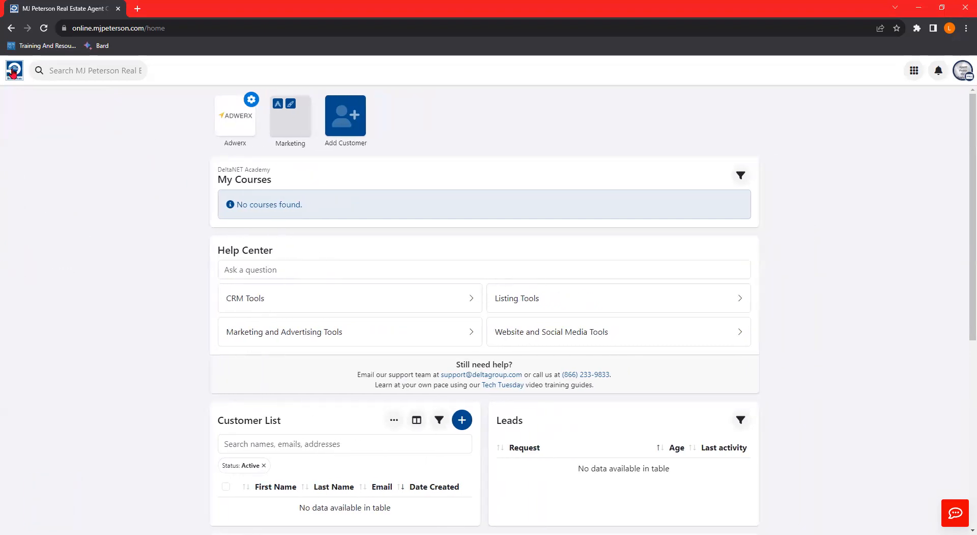
pyautogui.click(14, 71)
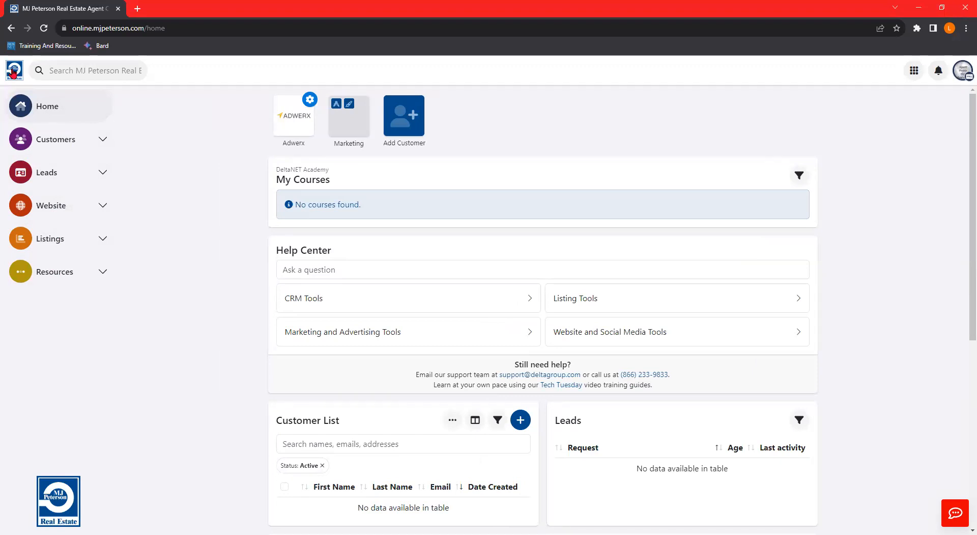
pyautogui.click(14, 71)
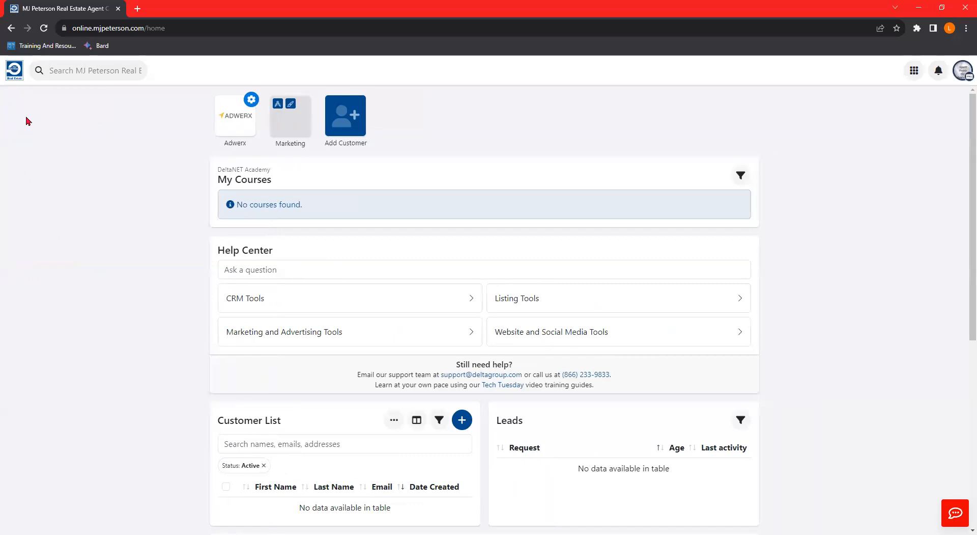
pyautogui.click(13, 71)
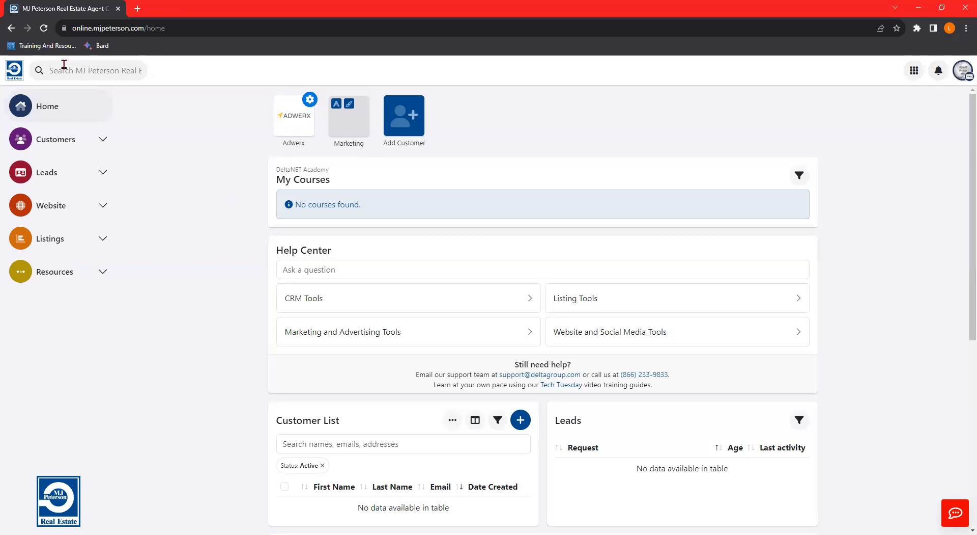
# Step: Expand the Customers section of the main navigation to view its pages, collapse it again and focus the site search
pyautogui.click(50, 76)
pyautogui.click(105, 136)
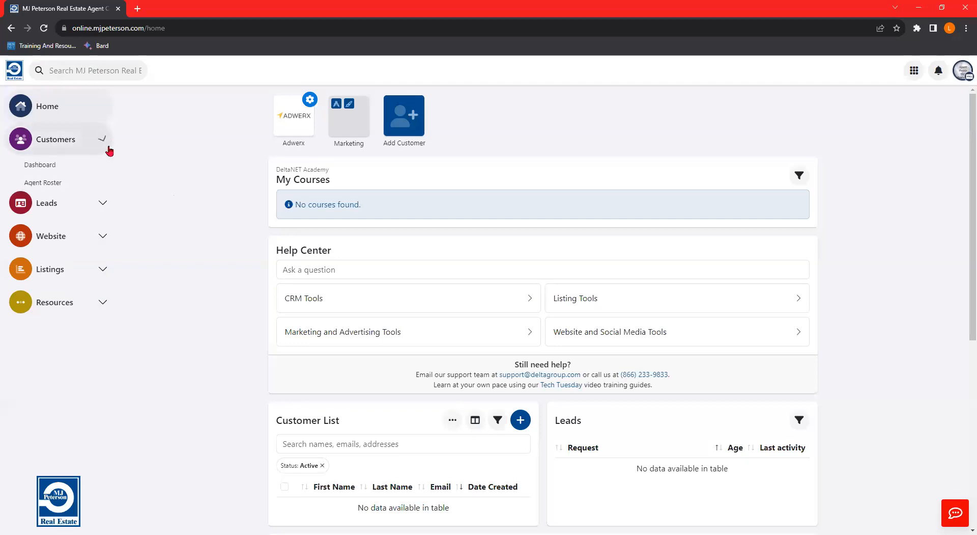
pyautogui.click(102, 143)
pyautogui.click(78, 71)
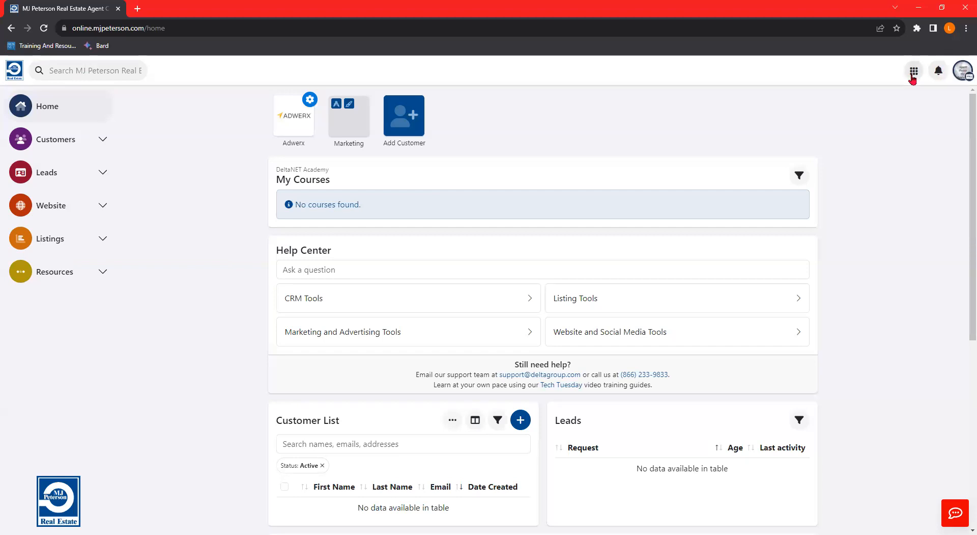
# Step: Look through the tiles that can be added to My tiles and close the selection without adding any
pyautogui.click(915, 70)
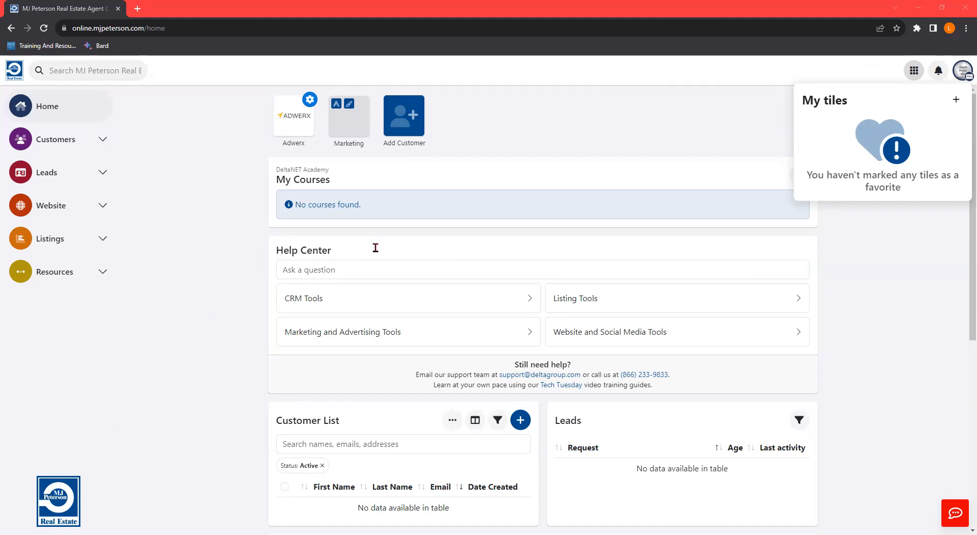
pyautogui.click(957, 100)
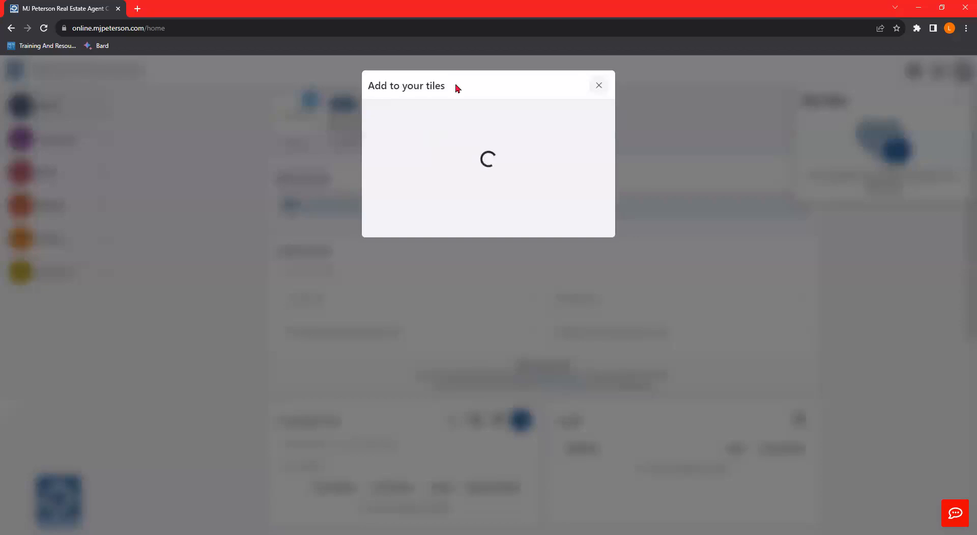
pyautogui.scroll(-1, 486, 209)
pyautogui.scroll(1, 491, 344)
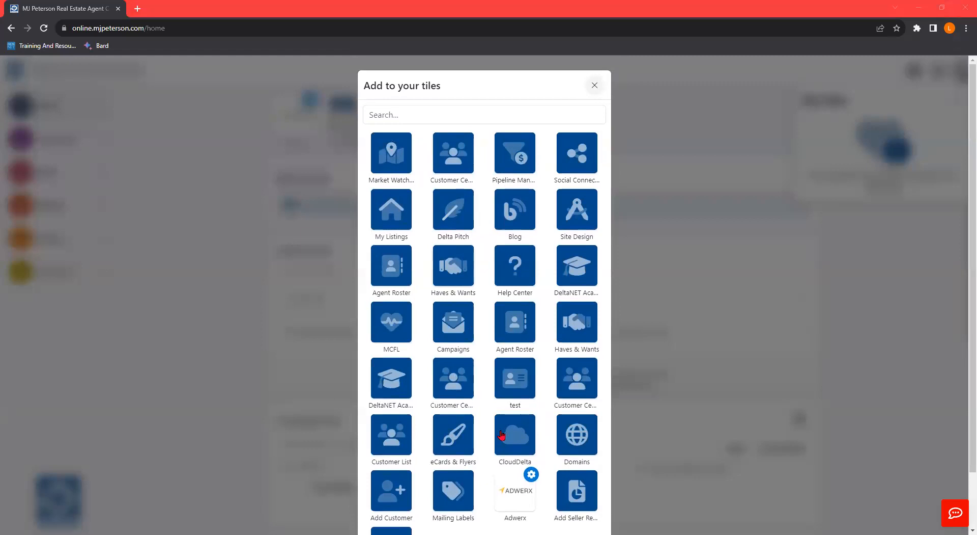
pyautogui.click(404, 107)
pyautogui.click(594, 86)
# Step: Show the My tiles panel on the home page once more and close it
pyautogui.click(917, 75)
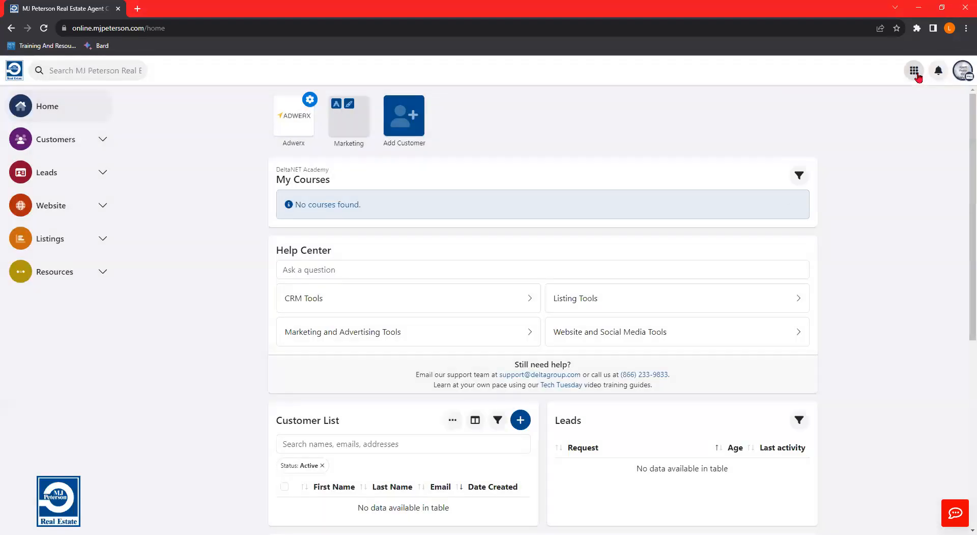
pyautogui.click(916, 74)
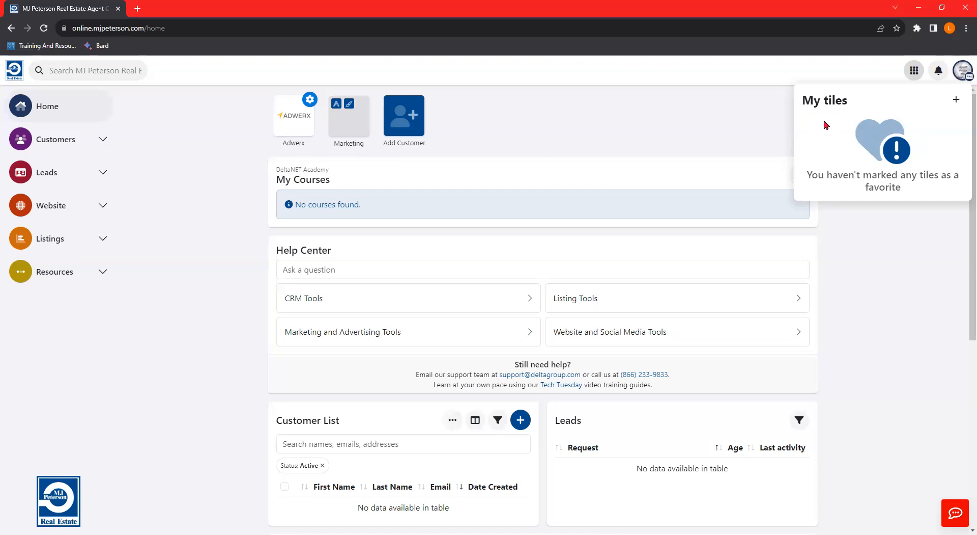
pyautogui.click(911, 77)
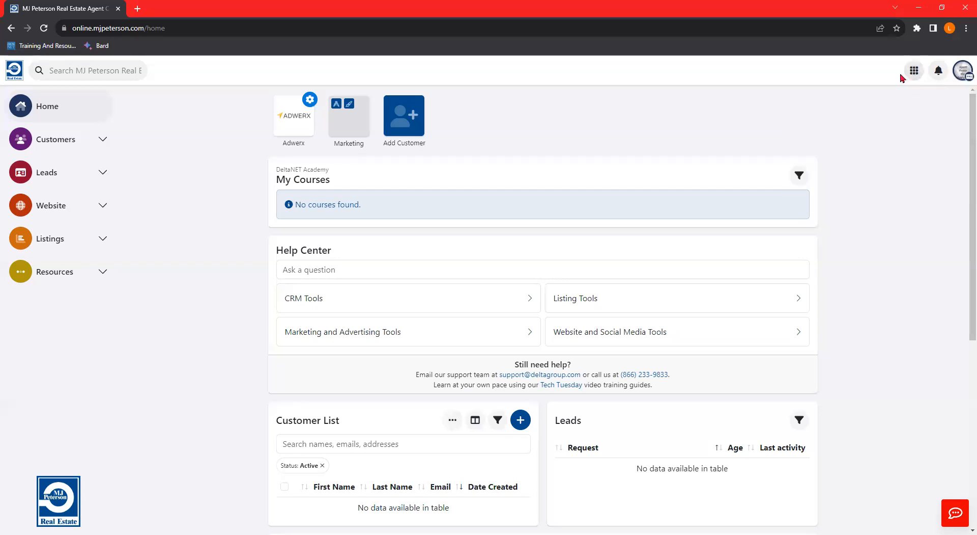
pyautogui.click(913, 75)
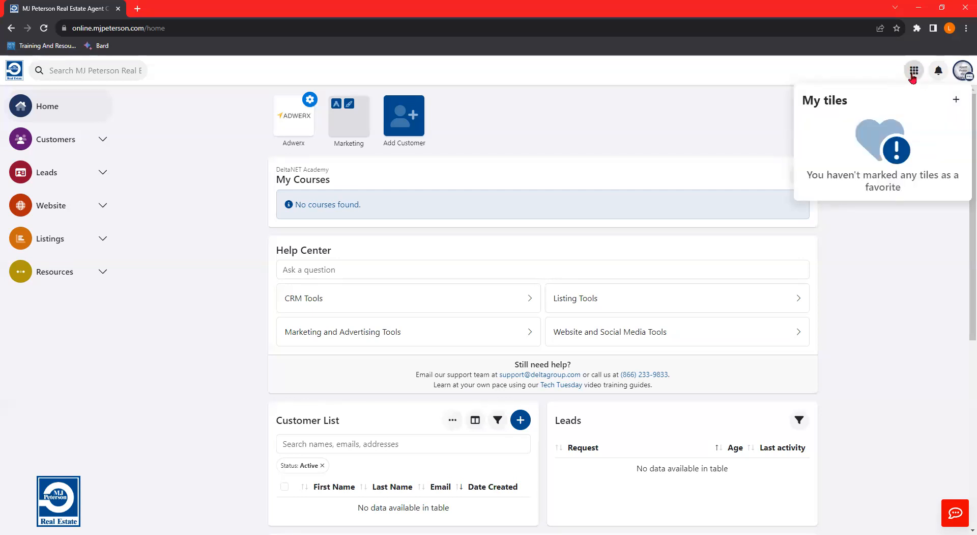
pyautogui.click(912, 75)
# Step: View the Notifications panel and its options for marking all as read or removing all, then close it
pyautogui.click(937, 76)
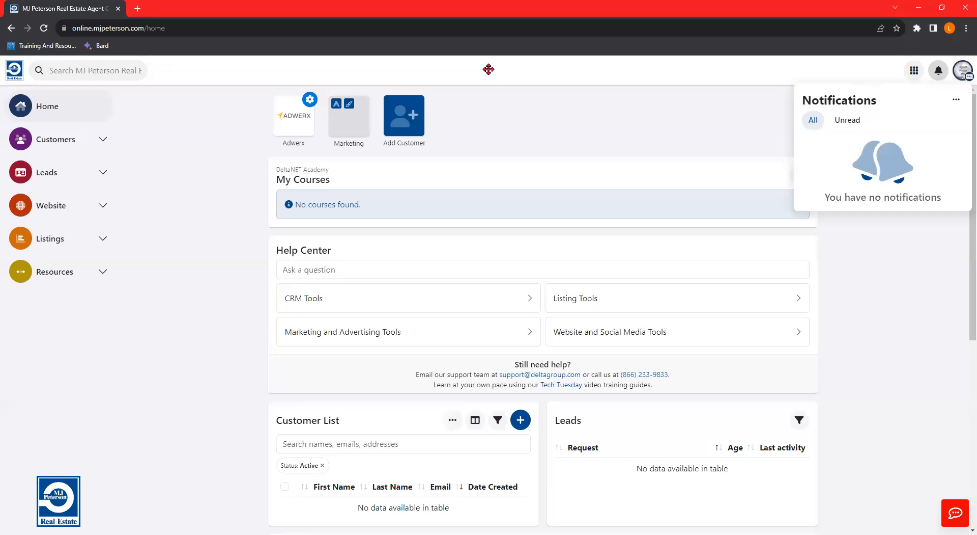
pyautogui.click(956, 101)
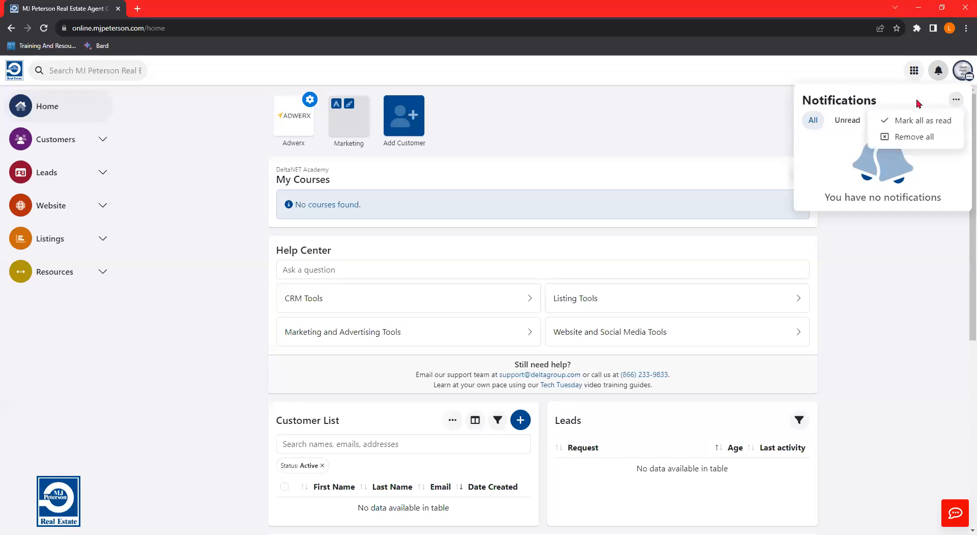
pyautogui.click(860, 95)
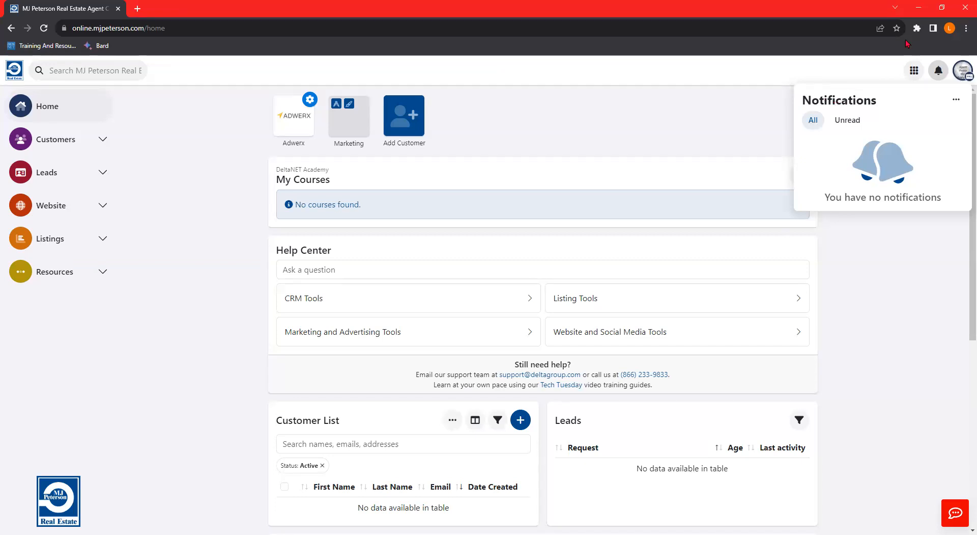
pyautogui.click(938, 73)
pyautogui.click(938, 73)
pyautogui.click(939, 73)
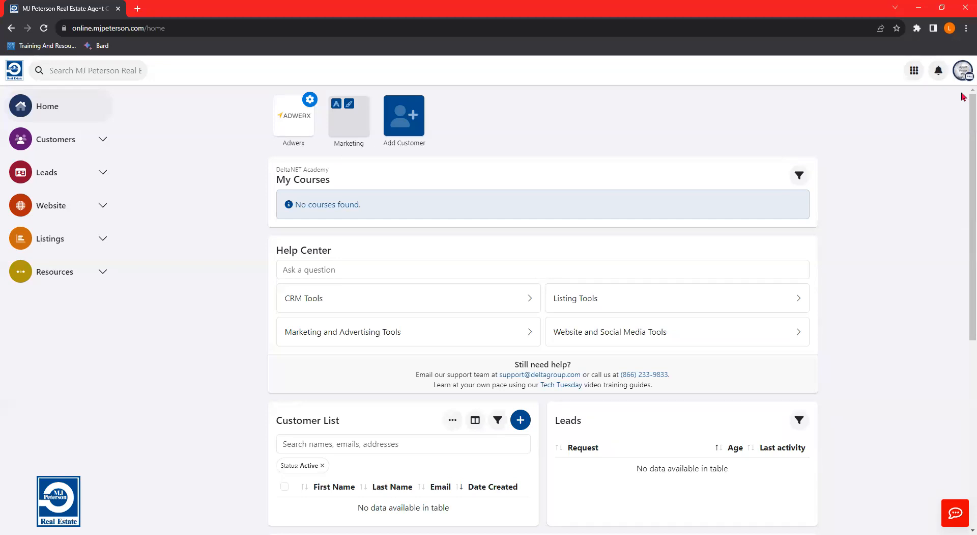
# Step: Open the account's profile page and check the upload option for the profile photo
pyautogui.click(961, 75)
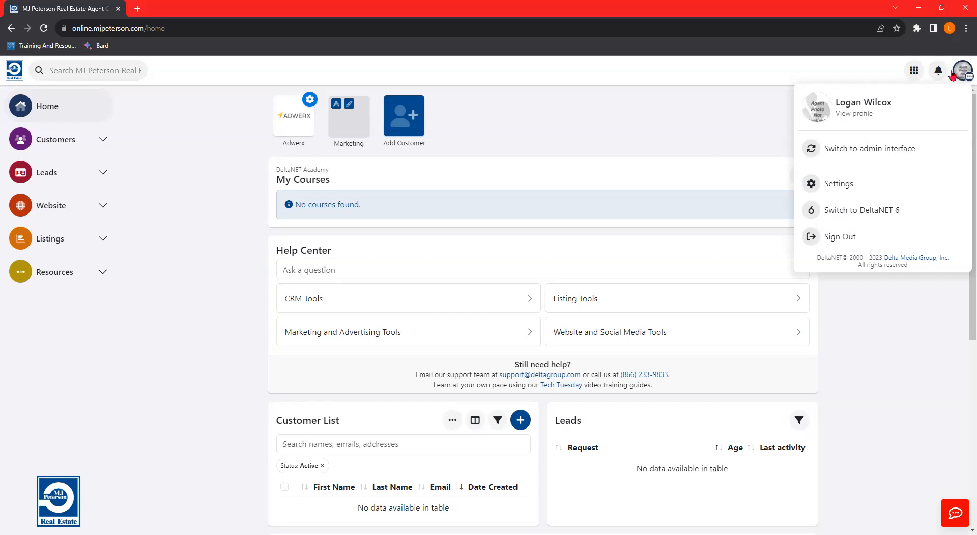
pyautogui.click(853, 118)
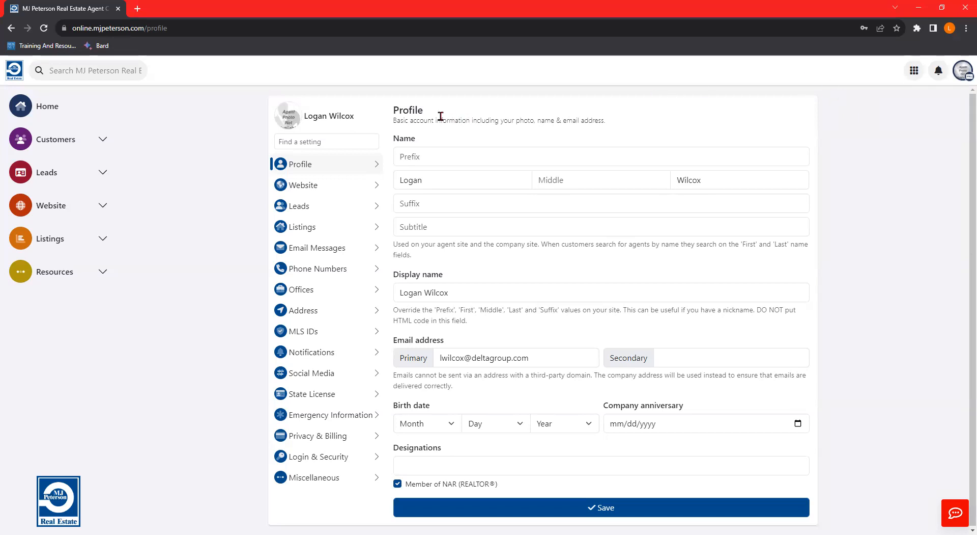
pyautogui.click(291, 119)
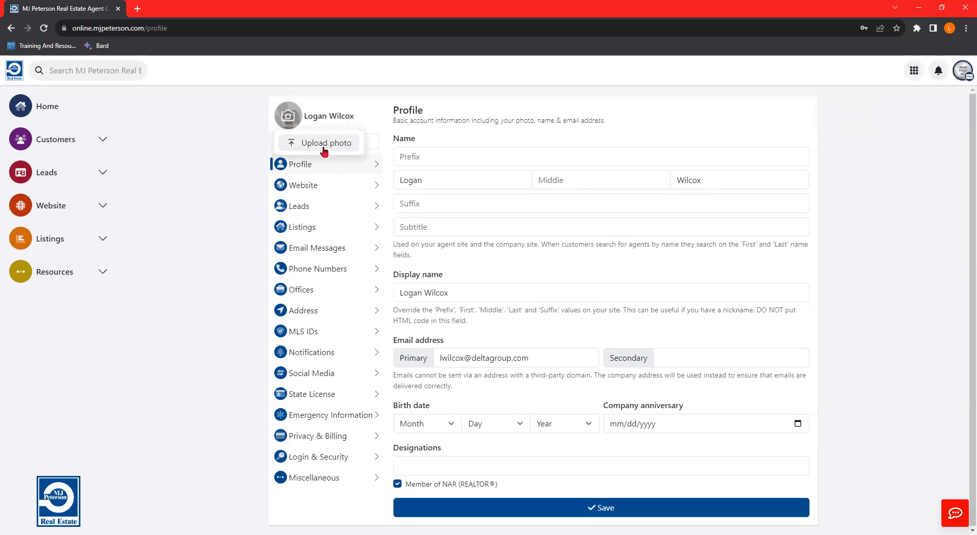
pyautogui.click(360, 113)
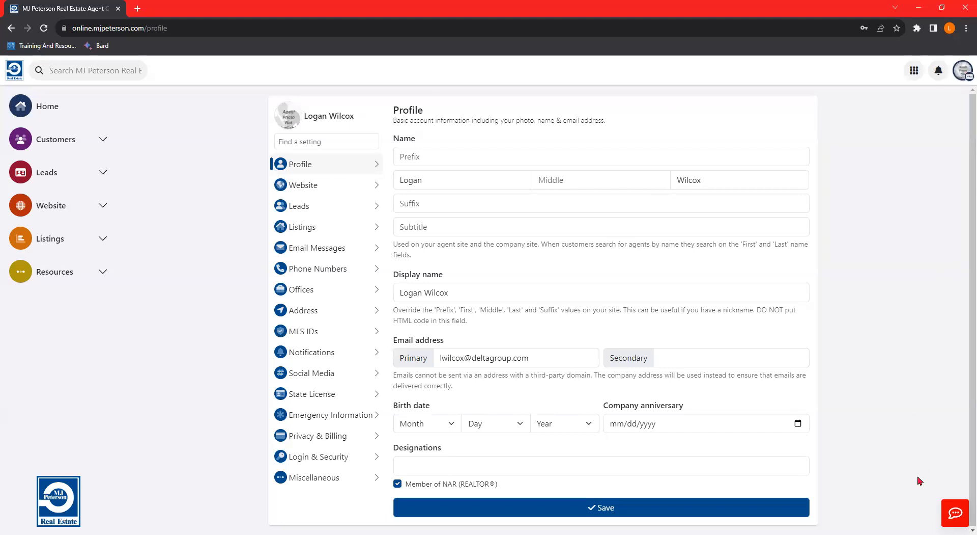
pyautogui.moveTo(294, 122)
# Step: Search the profile settings for "display" and then "emai", and clear the search
pyautogui.click(305, 142)
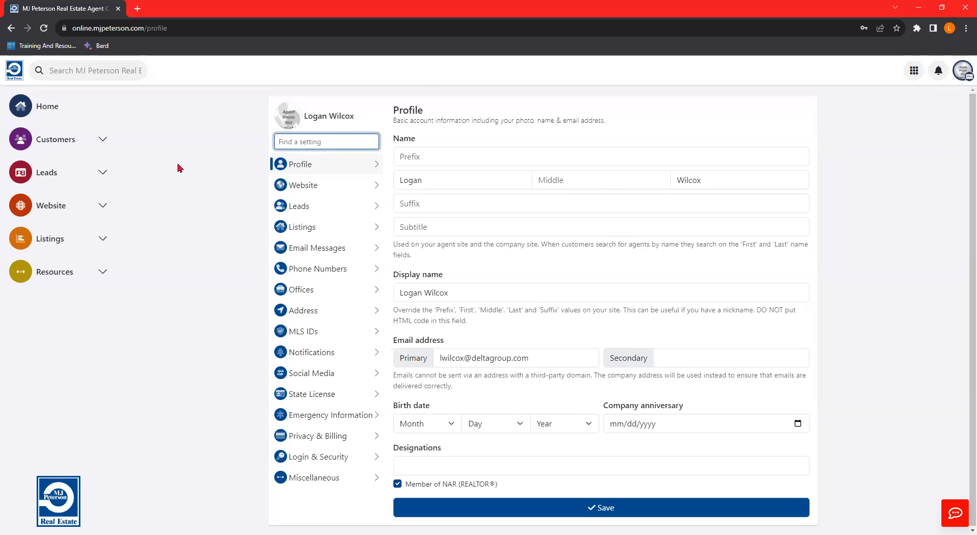
pyautogui.write('display')
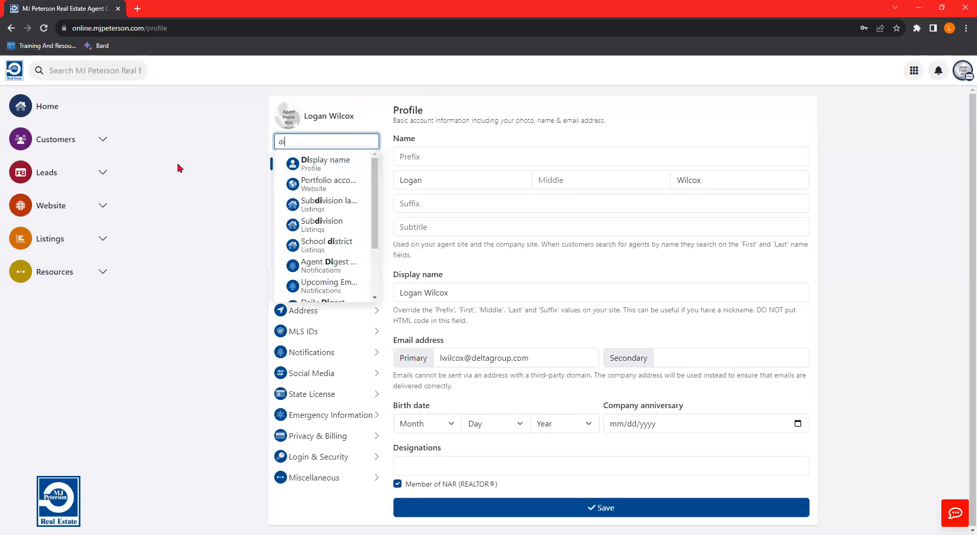
pyautogui.press('BackSpace')
pyautogui.press('BackSpace')
pyautogui.press('BackSpace')
pyautogui.press('BackSpace')
pyautogui.press('BackSpace')
pyautogui.press('BackSpace')
pyautogui.press('BackSpace')
pyautogui.write('emai')
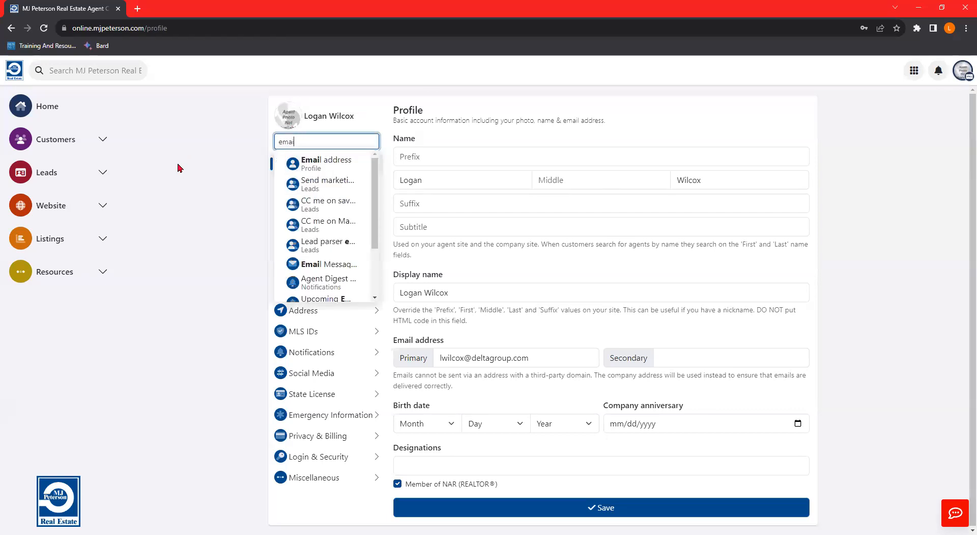
pyautogui.press('BackSpace')
pyautogui.press('BackSpace')
pyautogui.press('BackSpace')
pyautogui.press('BackSpace')
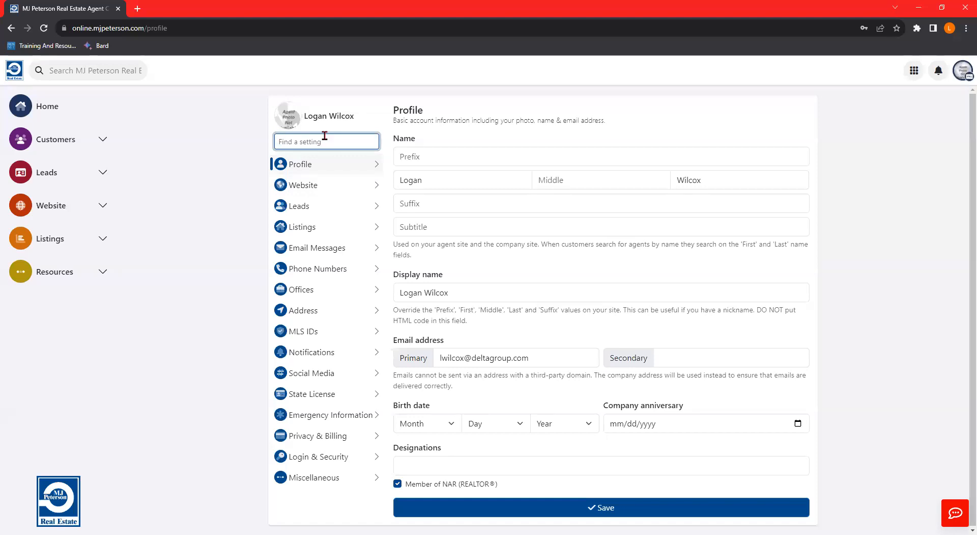
# Step: Examine the Name and Display name fields in the Profile section of the settings
pyautogui.click(320, 163)
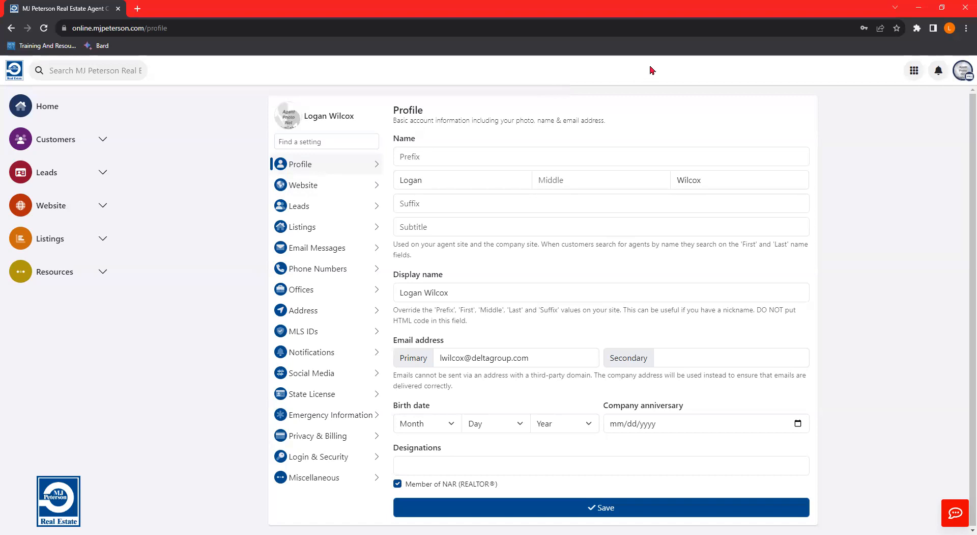
pyautogui.moveTo(395, 138); pyautogui.dragTo(434, 137)
pyautogui.moveTo(396, 275); pyautogui.dragTo(446, 277)
pyautogui.click(446, 278)
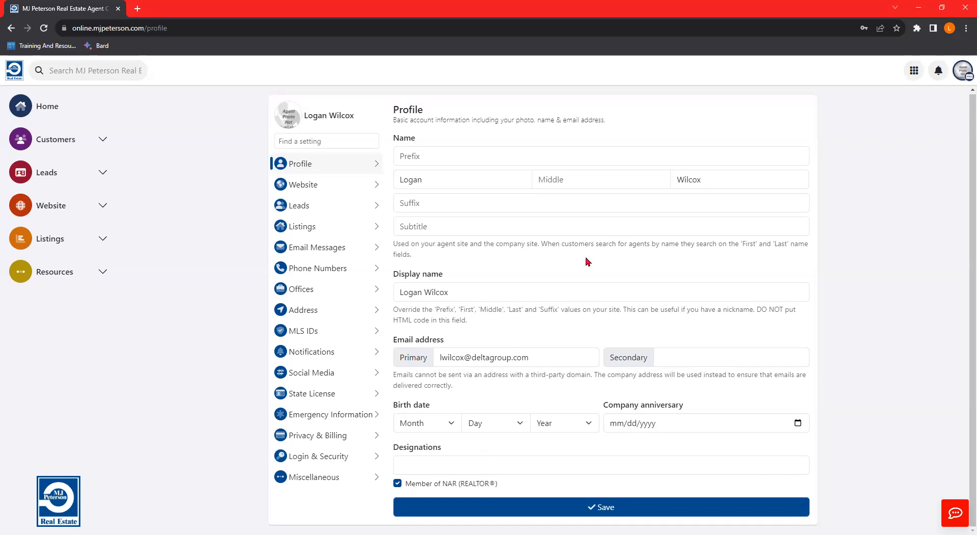
pyautogui.click(428, 187)
pyautogui.click(476, 291)
pyautogui.click(518, 266)
pyautogui.click(462, 292)
pyautogui.click(479, 184)
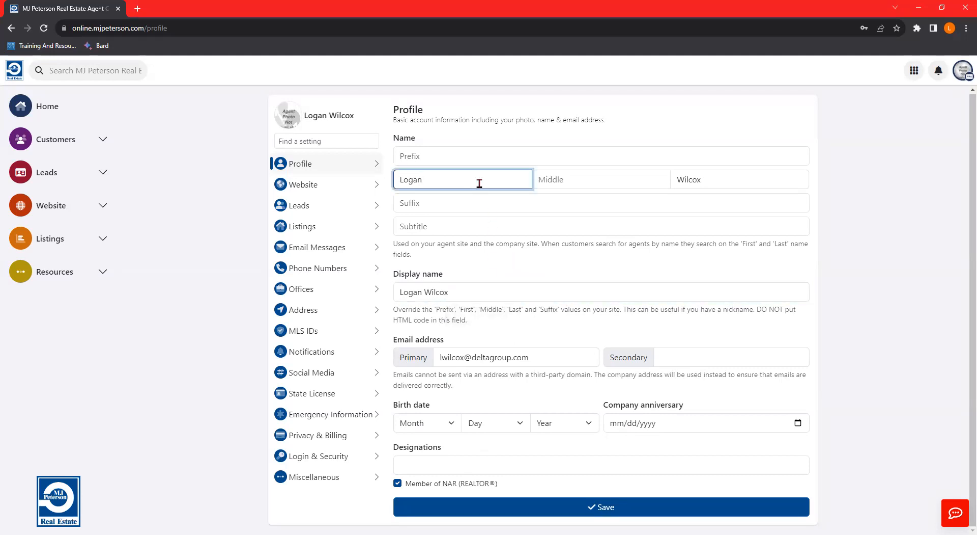
# Step: Replace the last name in the Display name field with "The DeltaNET Guy" in quotation marks
pyautogui.click(427, 289)
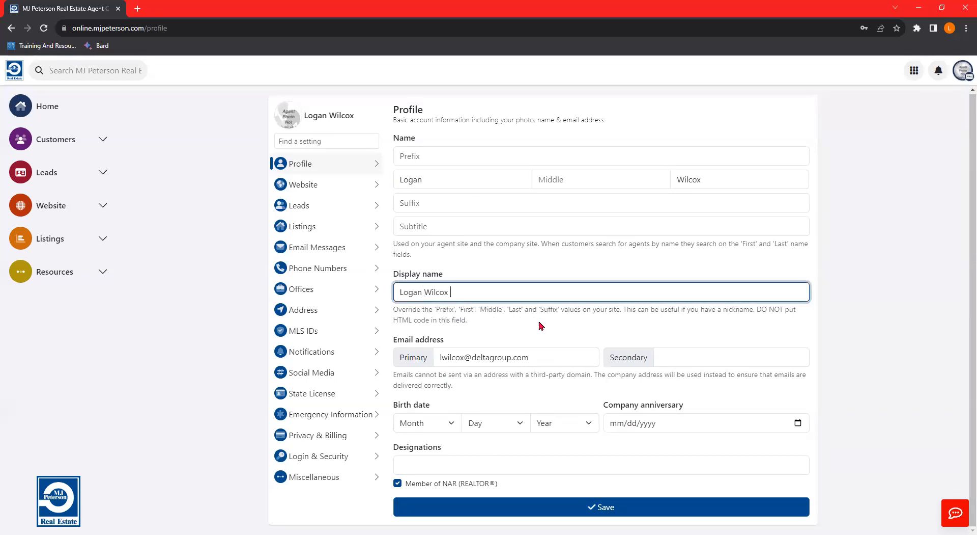
pyautogui.press('BackSpace')
pyautogui.press('BackSpace')
pyautogui.press('BackSpace')
pyautogui.press('BackSpace')
pyautogui.press('BackSpace')
pyautogui.press('BackSpace')
pyautogui.press('BackSpace')
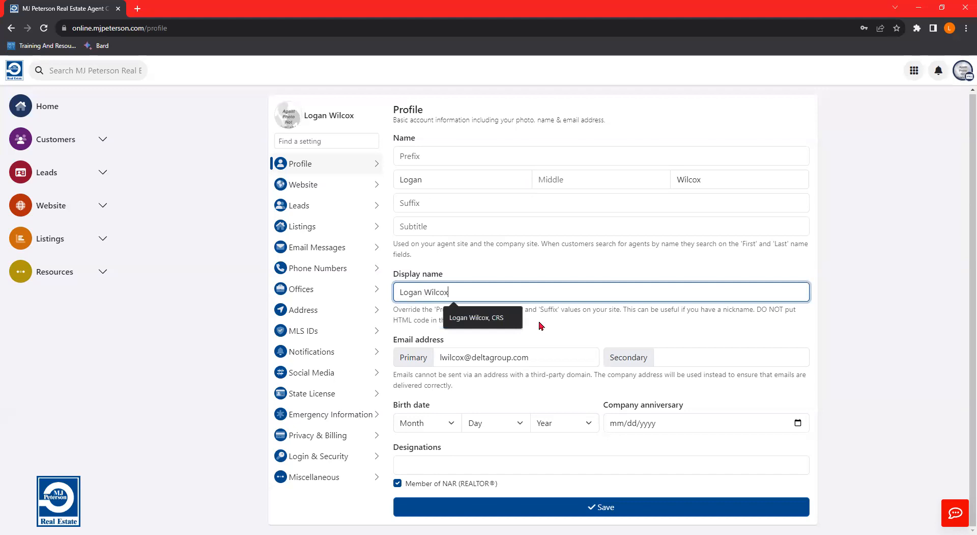
pyautogui.write('"')
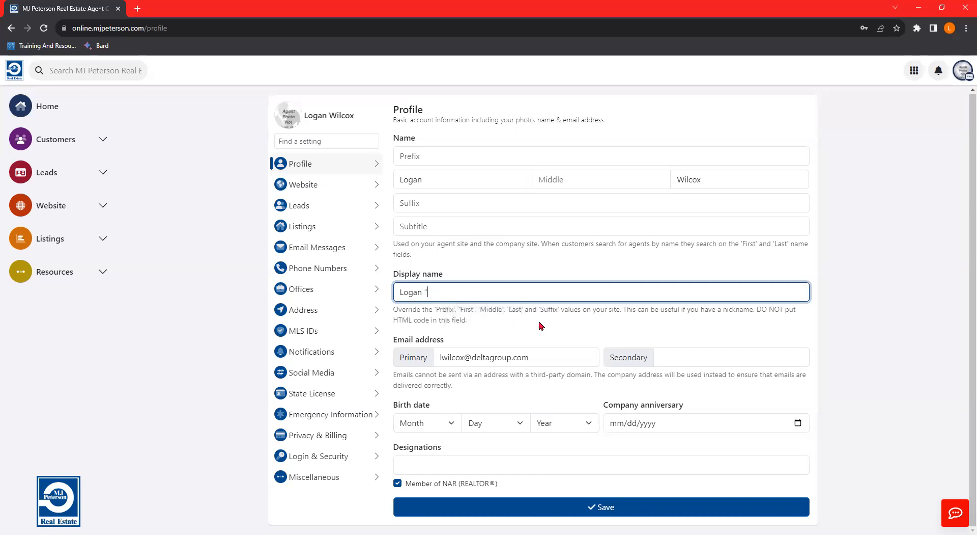
pyautogui.write('The DeltaNET Guy"')
# Step: Clear the whole Display name field in the Profile settings
pyautogui.moveTo(520, 292); pyautogui.dragTo(372, 289)
pyautogui.press('BackSpace')
pyautogui.click(455, 268)
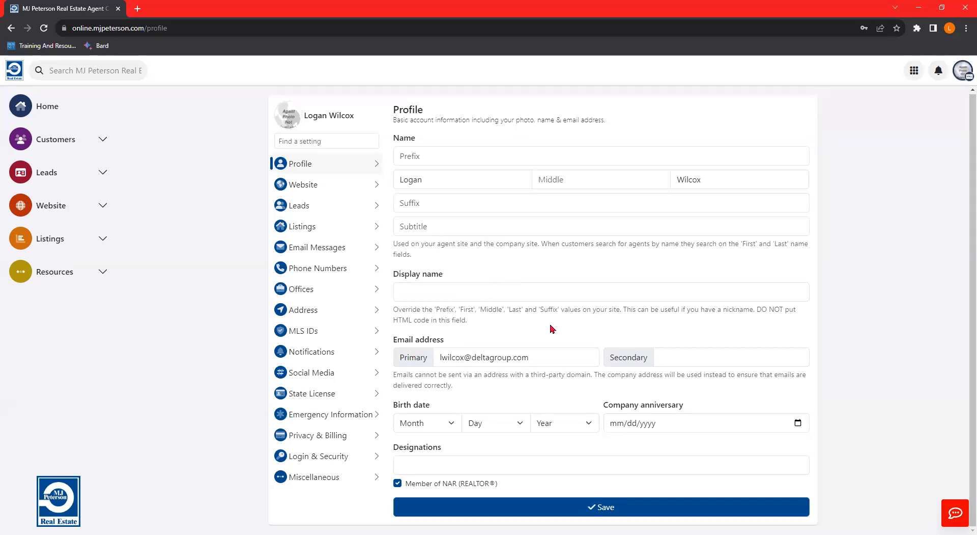
# Step: Examine the Birth date, Company anniversary and Designations fields in the Profile settings
pyautogui.moveTo(399, 404); pyautogui.dragTo(470, 403)
pyautogui.click(591, 396)
pyautogui.moveTo(609, 405); pyautogui.dragTo(731, 397)
pyautogui.click(732, 394)
pyautogui.moveTo(408, 448); pyautogui.dragTo(489, 448)
pyautogui.click(491, 448)
# Step: Open the Website settings and examine the Personal website address
pyautogui.click(307, 189)
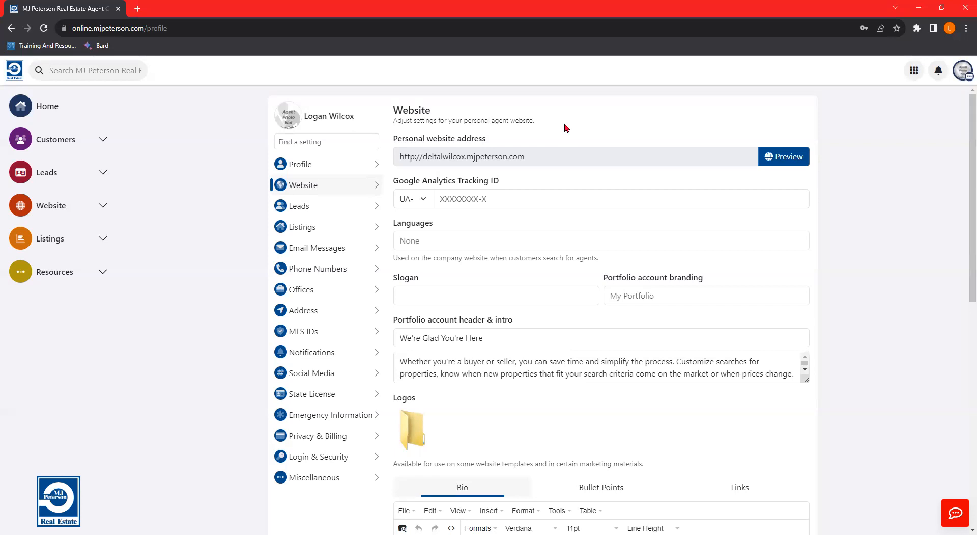
pyautogui.moveTo(394, 142); pyautogui.dragTo(496, 146)
pyautogui.click(520, 148)
pyautogui.moveTo(554, 157); pyautogui.dragTo(397, 163)
pyautogui.click(576, 158)
pyautogui.moveTo(520, 157); pyautogui.dragTo(397, 159)
pyautogui.click(593, 152)
pyautogui.moveTo(392, 139); pyautogui.dragTo(518, 144)
pyautogui.click(555, 125)
pyautogui.moveTo(423, 161); pyautogui.dragTo(510, 163)
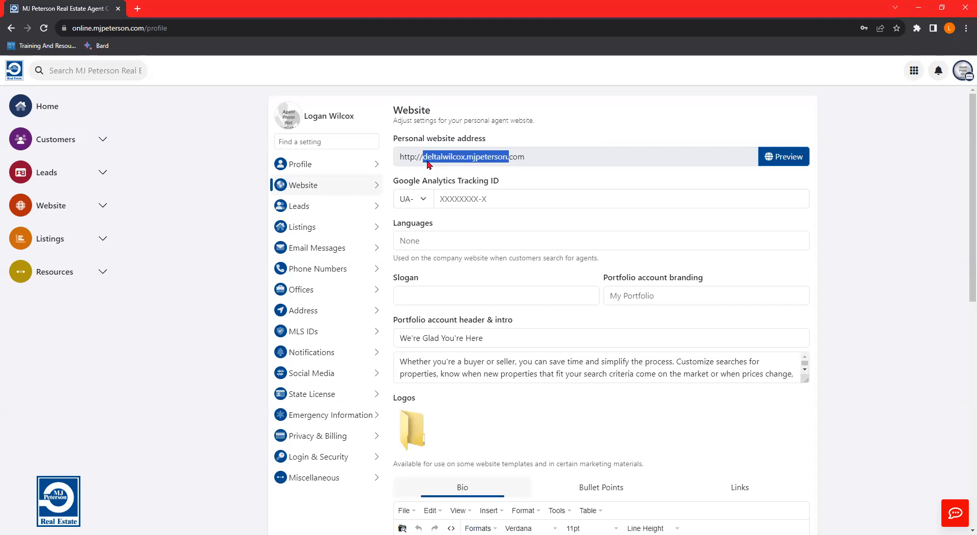
pyautogui.moveTo(424, 162); pyautogui.dragTo(509, 163)
pyautogui.click(563, 161)
# Step: Examine the Google Analytics Tracking ID field in the Website settings
pyautogui.moveTo(394, 185); pyautogui.dragTo(510, 184)
pyautogui.click(520, 184)
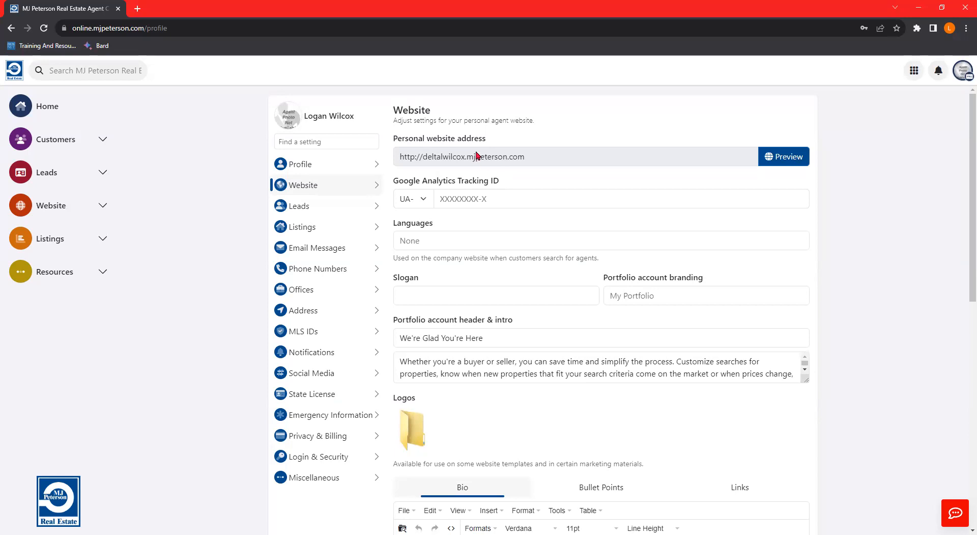
pyautogui.click(495, 200)
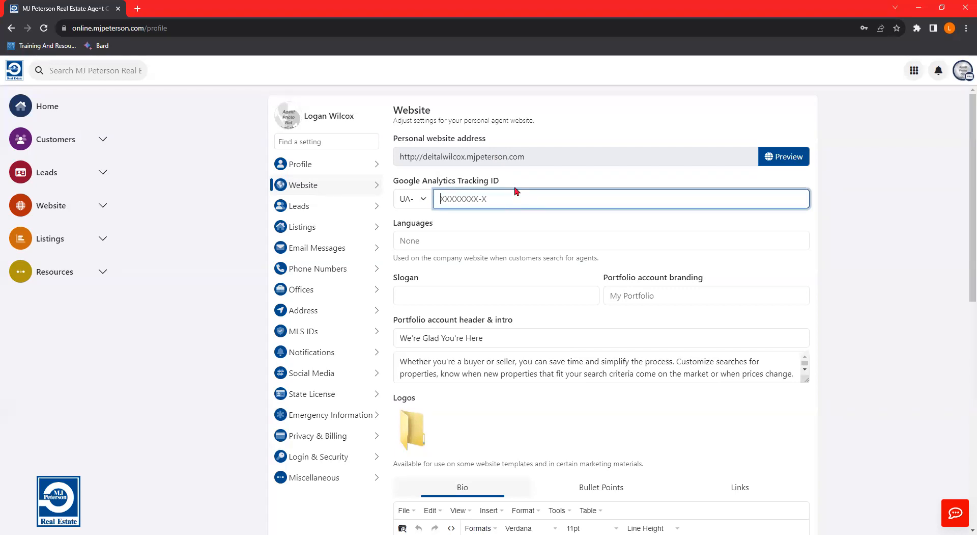
# Step: Examine the Languages and Slogan fields in the Website settings
pyautogui.scroll(-1, 484, 173)
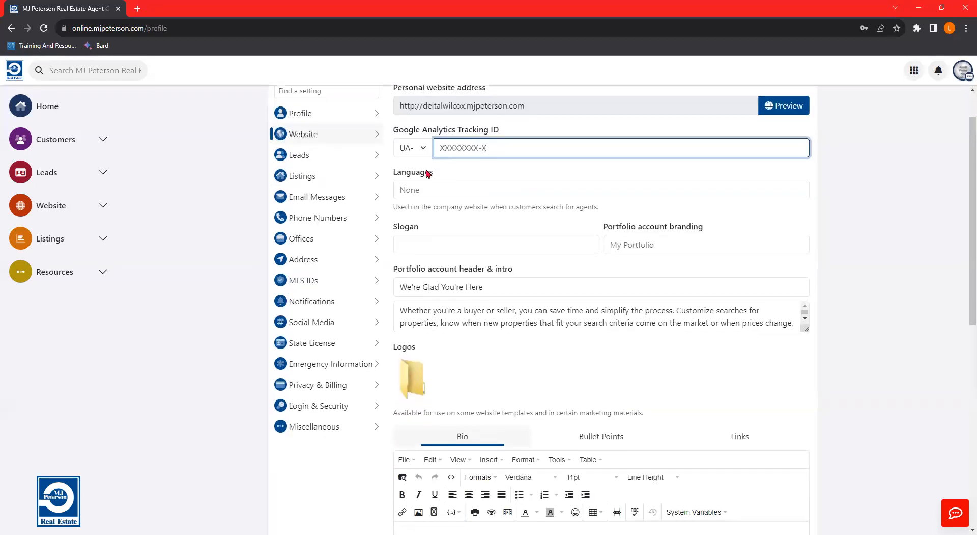
pyautogui.click(417, 175)
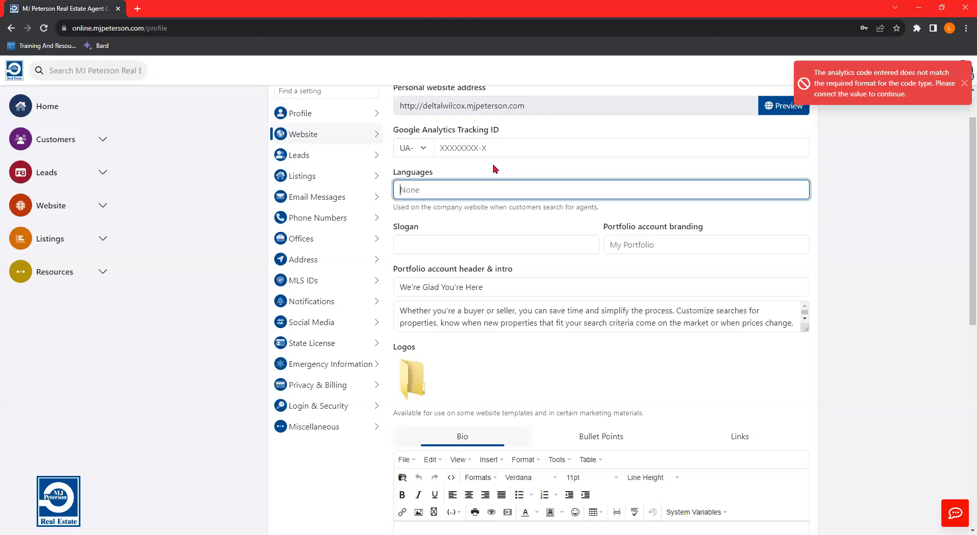
pyautogui.scroll(-2, 423, 148)
pyautogui.scroll(1, 419, 158)
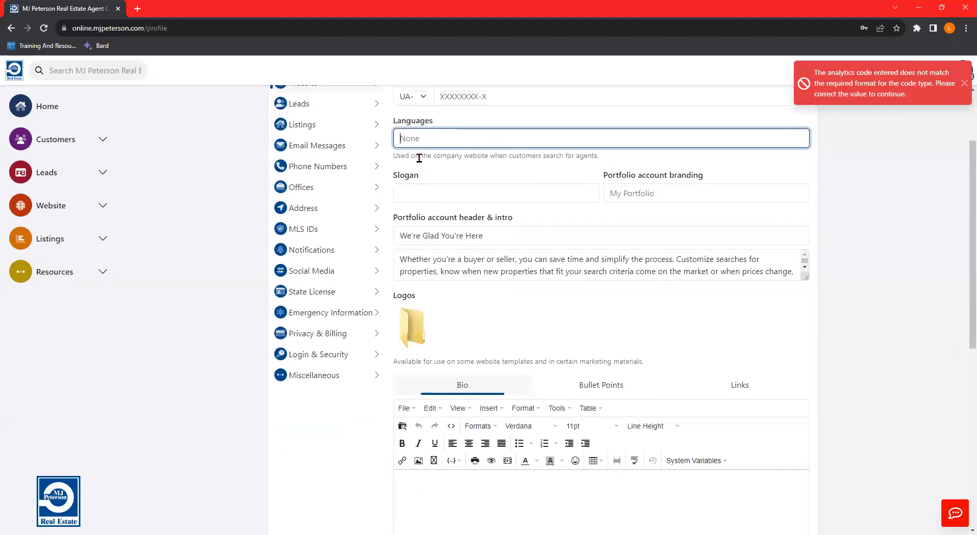
pyautogui.click(559, 192)
pyautogui.scroll(2, 616, 248)
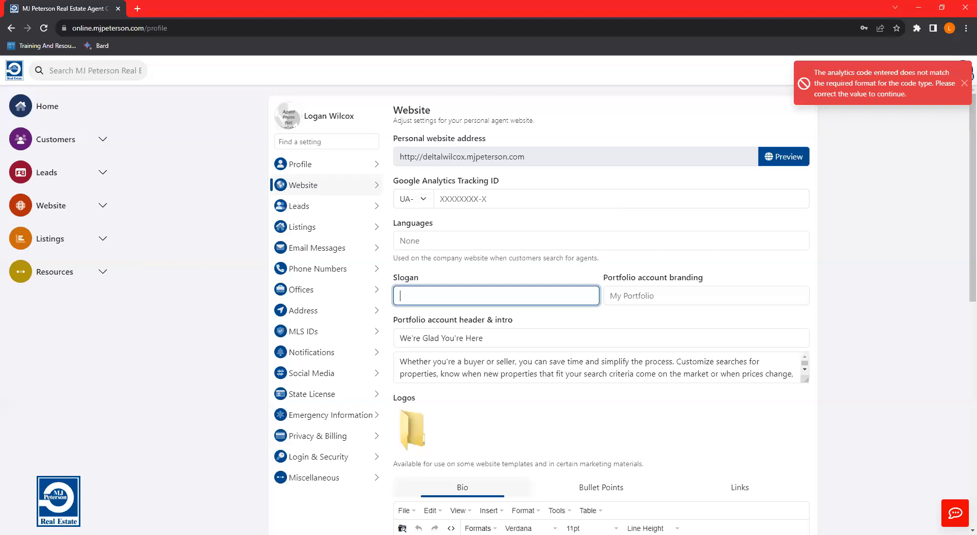
pyautogui.scroll(-2, 586, 192)
# Step: Examine the Portfolio account branding field in the Website settings
pyautogui.click(609, 177)
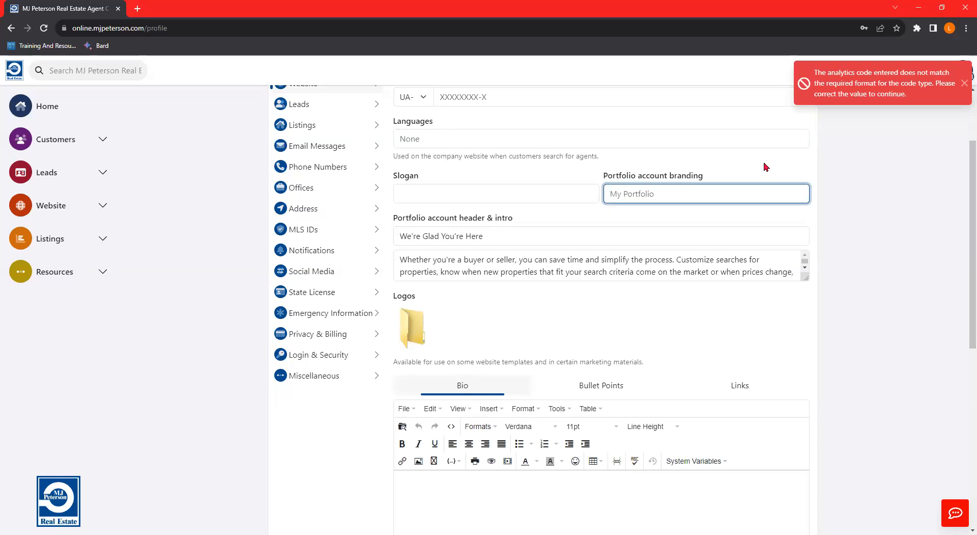
pyautogui.moveTo(604, 175); pyautogui.dragTo(715, 176)
pyautogui.click(701, 184)
pyautogui.click(675, 199)
# Step: Examine the Portfolio account header and dismiss the analytics code error notification
pyautogui.scroll(-1, 675, 202)
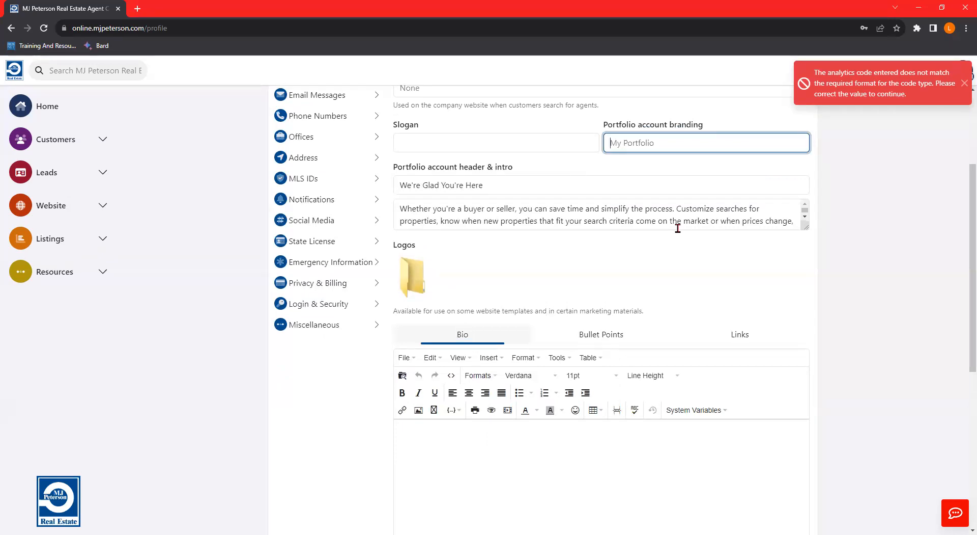
pyautogui.click(524, 188)
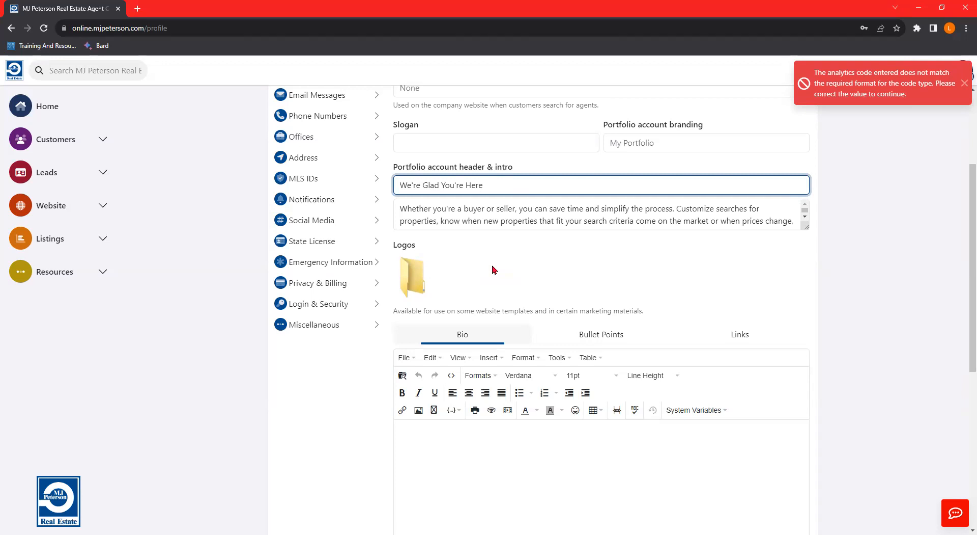
pyautogui.moveTo(504, 186); pyautogui.dragTo(394, 185)
pyautogui.scroll(-2, 499, 211)
pyautogui.scroll(2, 499, 211)
pyautogui.click(499, 190)
pyautogui.click(964, 83)
pyautogui.click(520, 190)
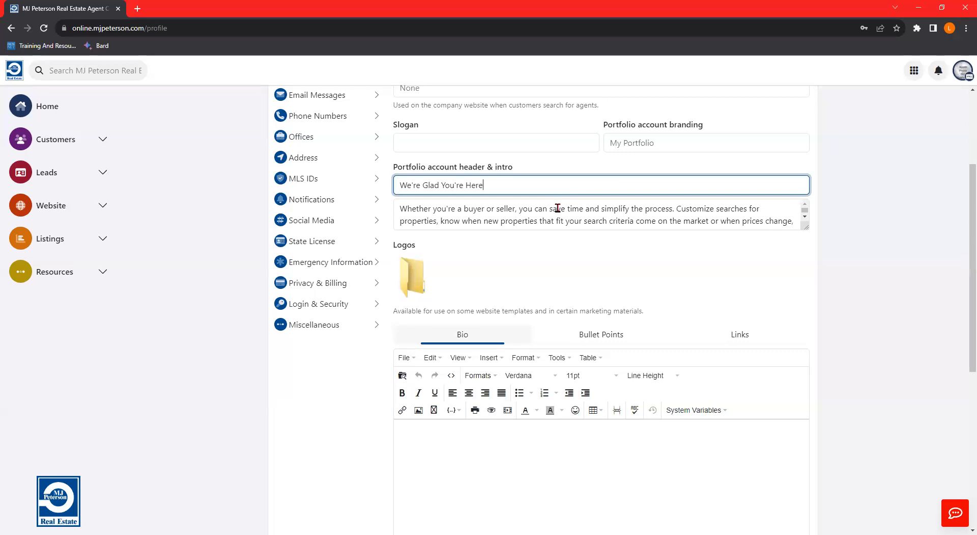
# Step: Review the portfolio intro text, the Logos section and the surrounding Website settings
pyautogui.scroll(-4, 489, 218)
pyautogui.scroll(5, 529, 169)
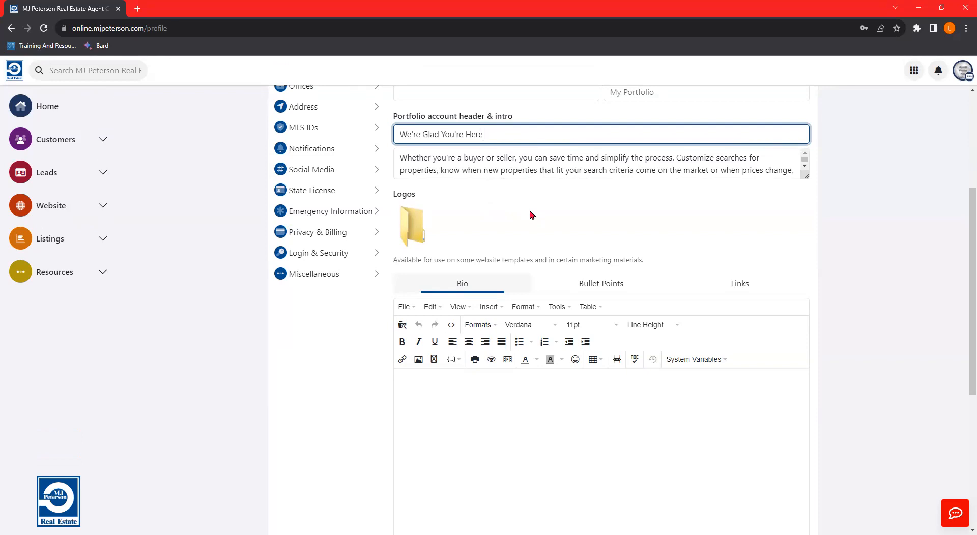
pyautogui.scroll(2, 580, 229)
pyautogui.scroll(-2, 585, 214)
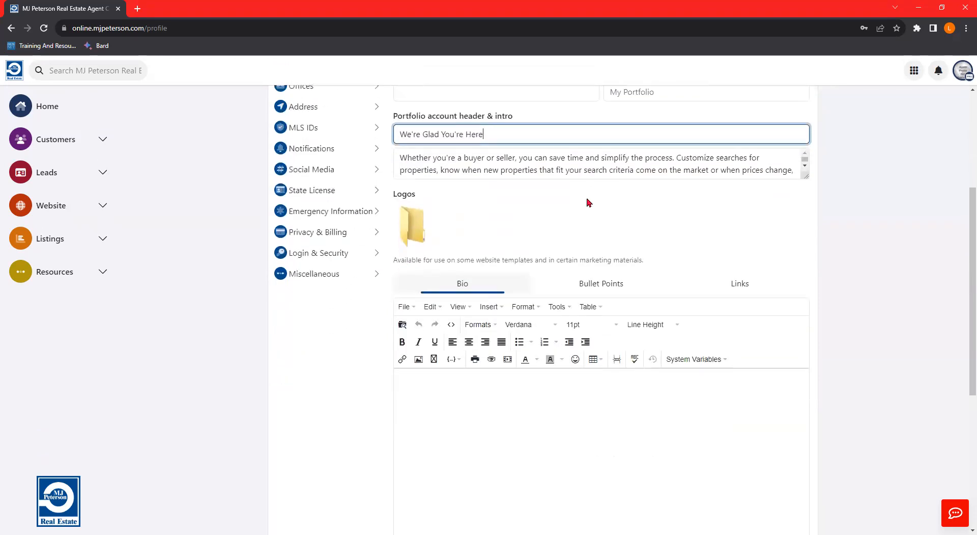
pyautogui.click(522, 229)
pyautogui.scroll(1, 524, 231)
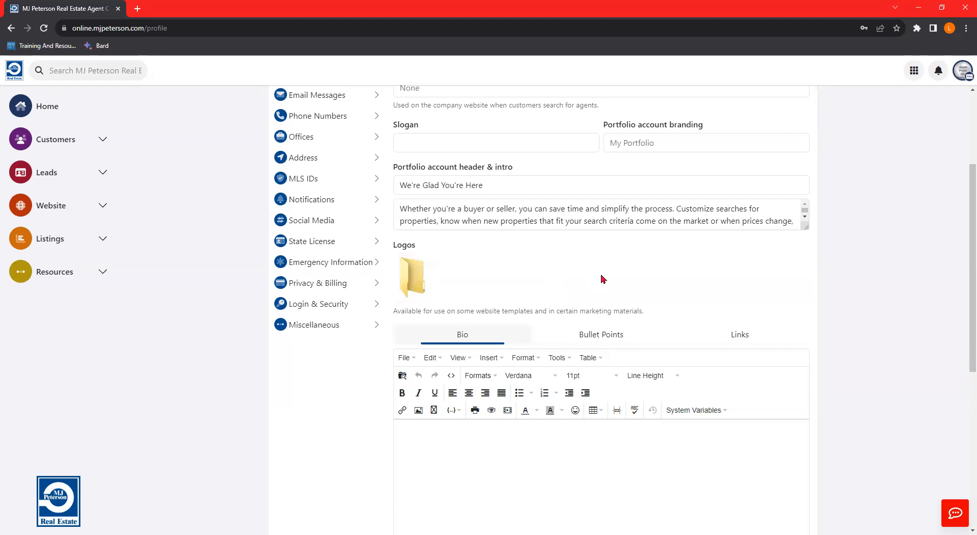
pyautogui.scroll(-1, 602, 278)
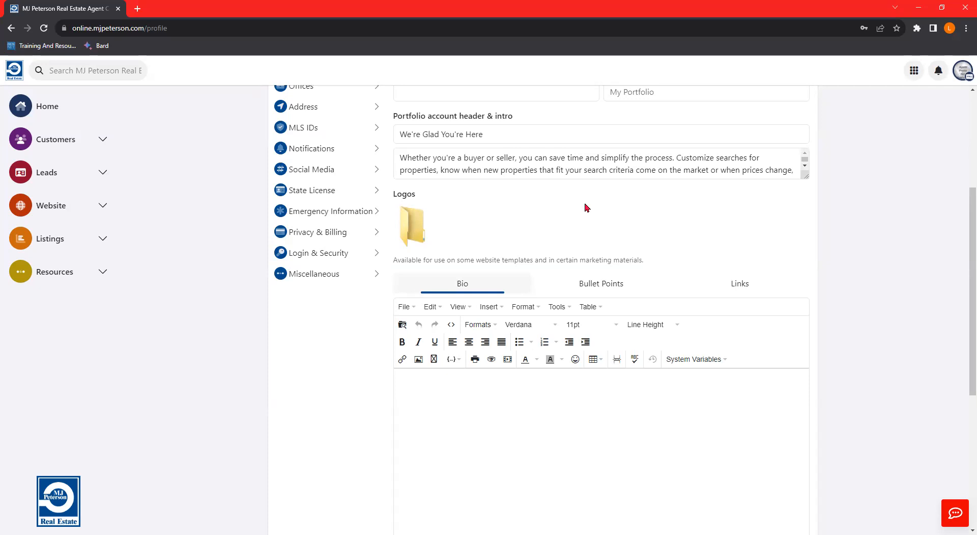
pyautogui.scroll(-3, 433, 248)
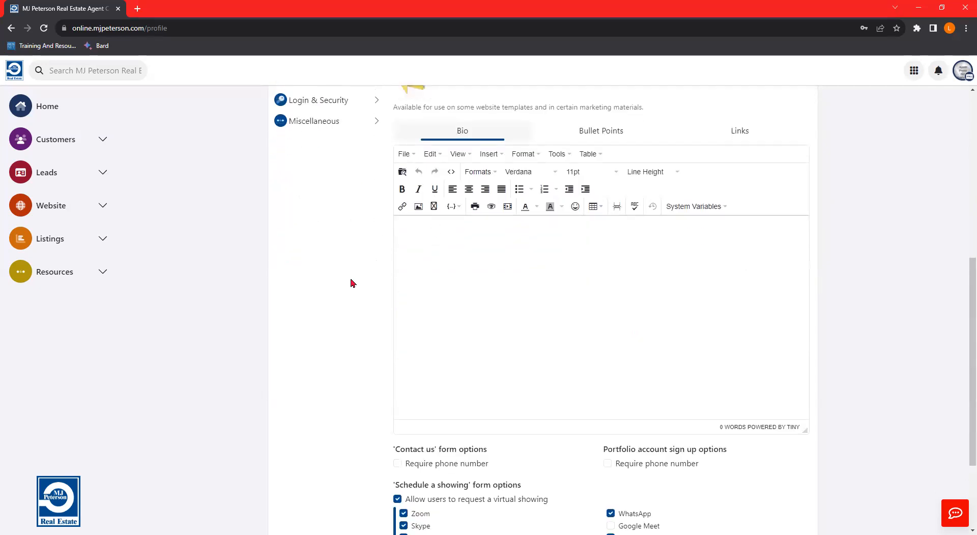
pyautogui.scroll(2, 352, 280)
pyautogui.scroll(4, 387, 307)
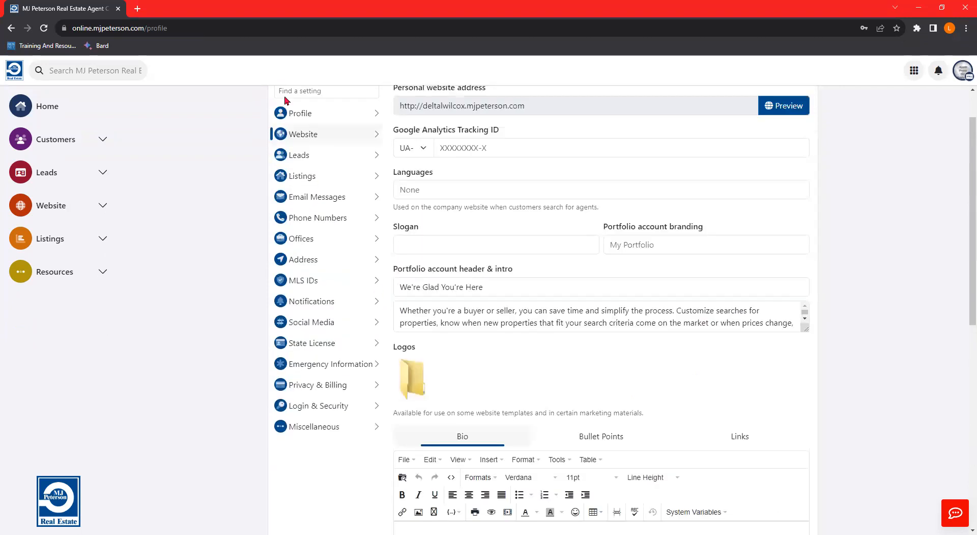
pyautogui.scroll(-1, 494, 303)
pyautogui.scroll(-6, 453, 415)
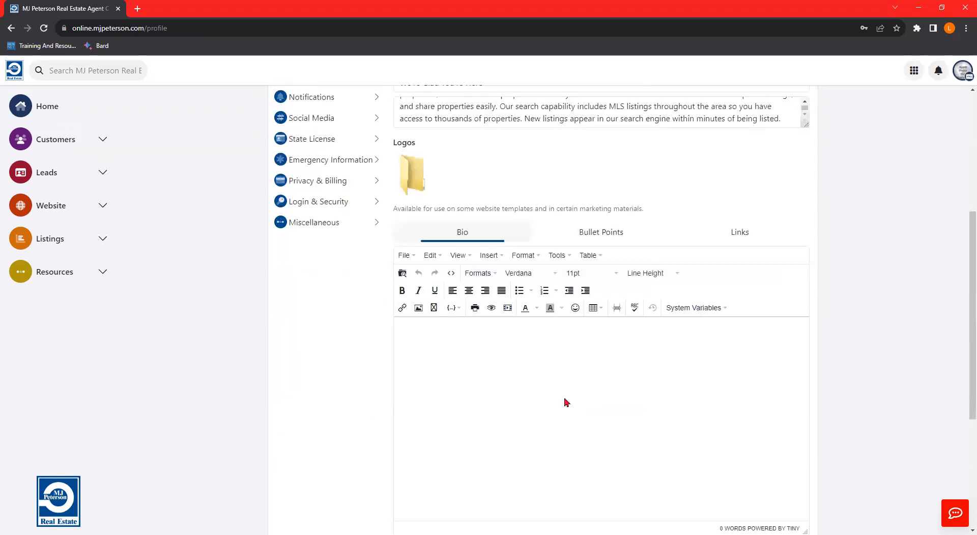
# Step: Examine the empty Bio editor and view its HTML source code window, closing it without entering code
pyautogui.click(540, 339)
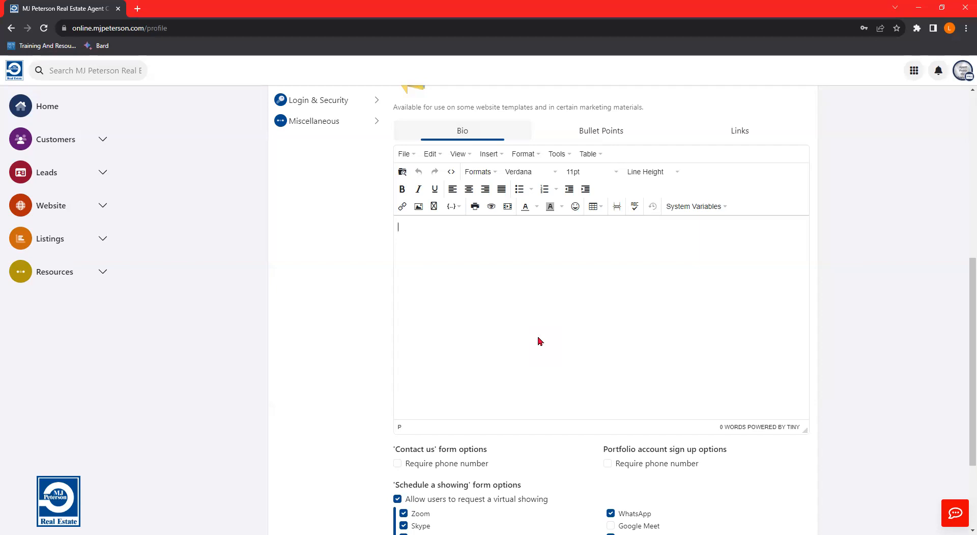
pyautogui.click(530, 320)
pyautogui.click(508, 255)
pyautogui.click(451, 172)
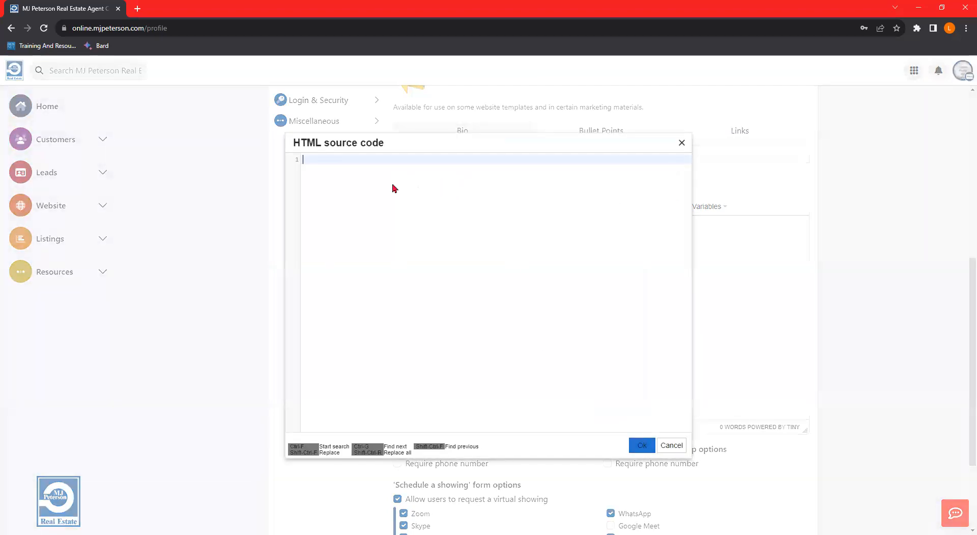
pyautogui.click(682, 147)
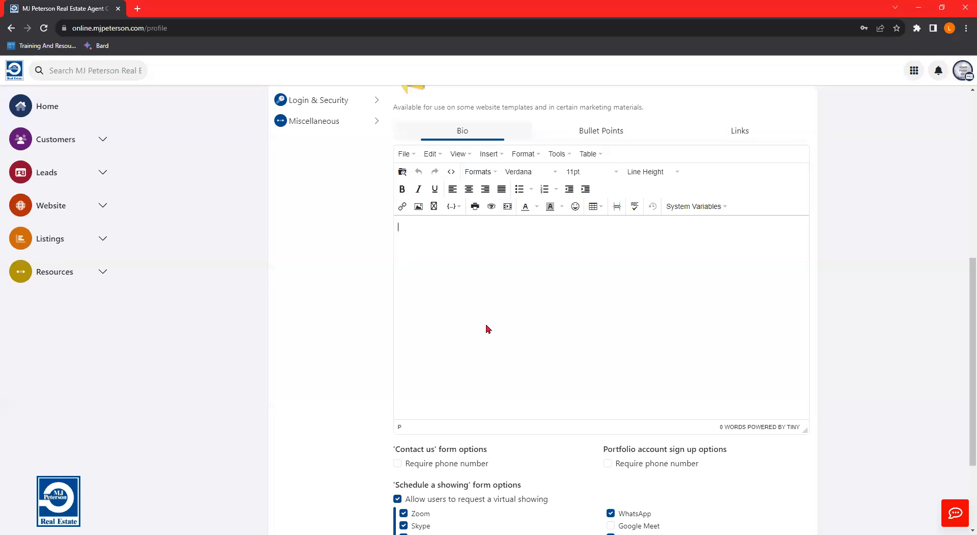
# Step: View the Bullet Points and Links sections beside the Bio, and return to the Bio editor
pyautogui.scroll(1, 484, 334)
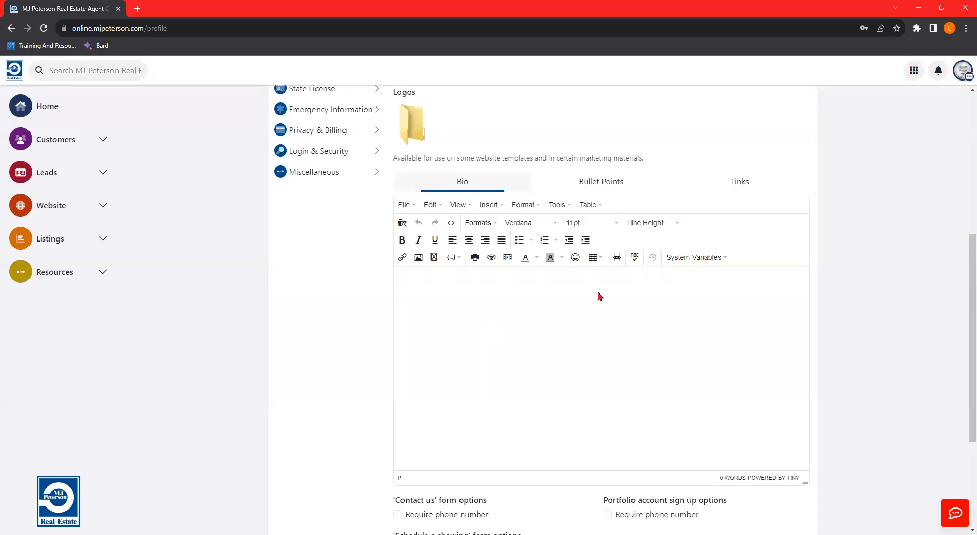
pyautogui.click(584, 186)
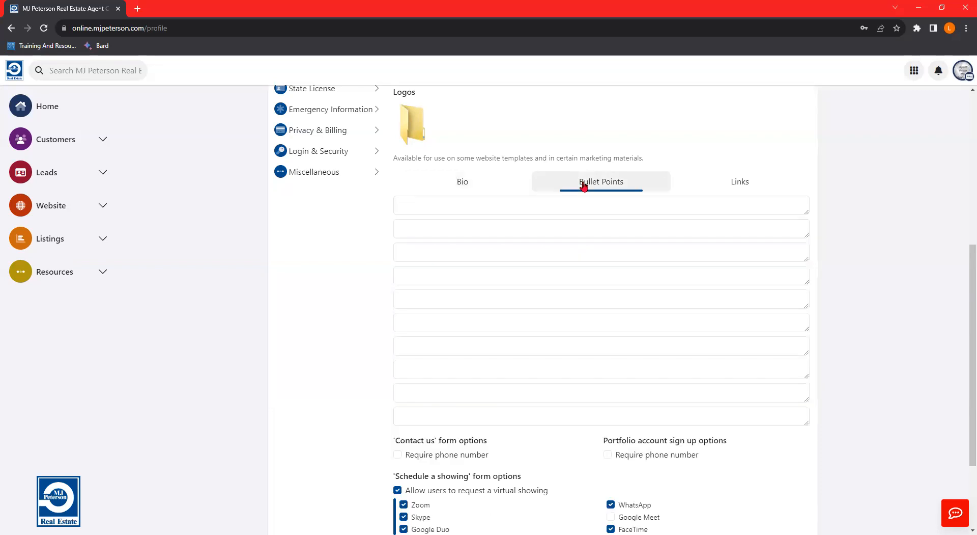
pyautogui.click(730, 189)
pyautogui.click(626, 186)
pyautogui.click(746, 188)
pyautogui.click(598, 186)
pyautogui.click(716, 178)
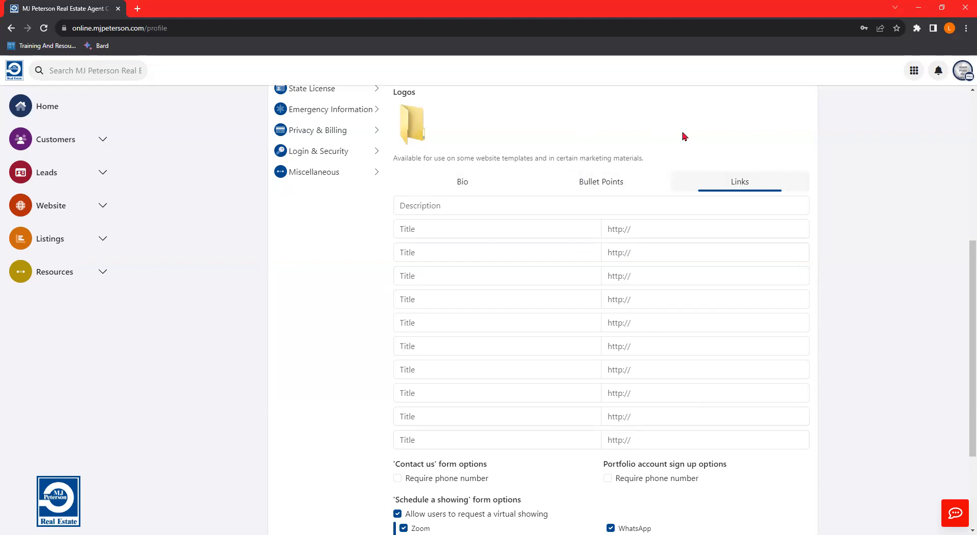
pyautogui.click(463, 189)
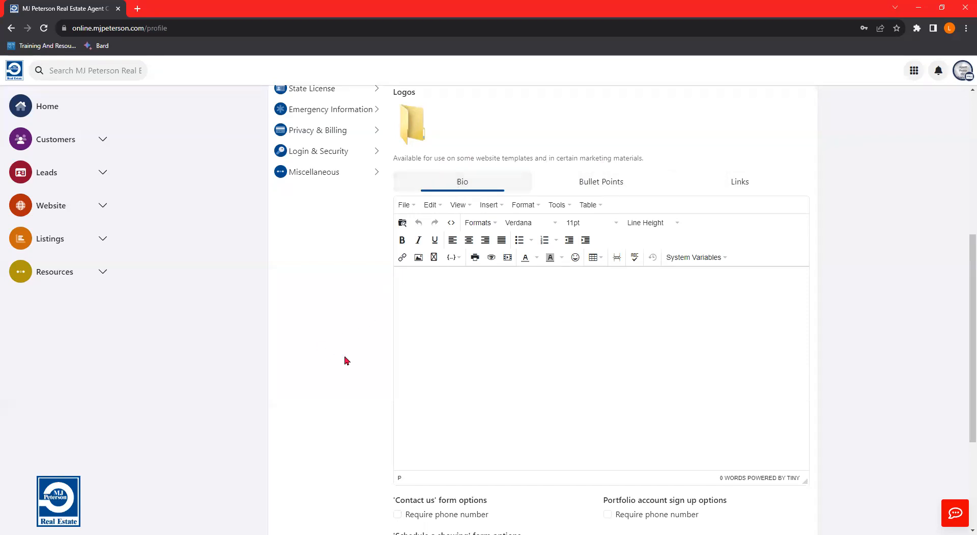
# Step: Try the Require phone number option for the 'Contact us' form, and leave it turned off
pyautogui.scroll(-4, 329, 326)
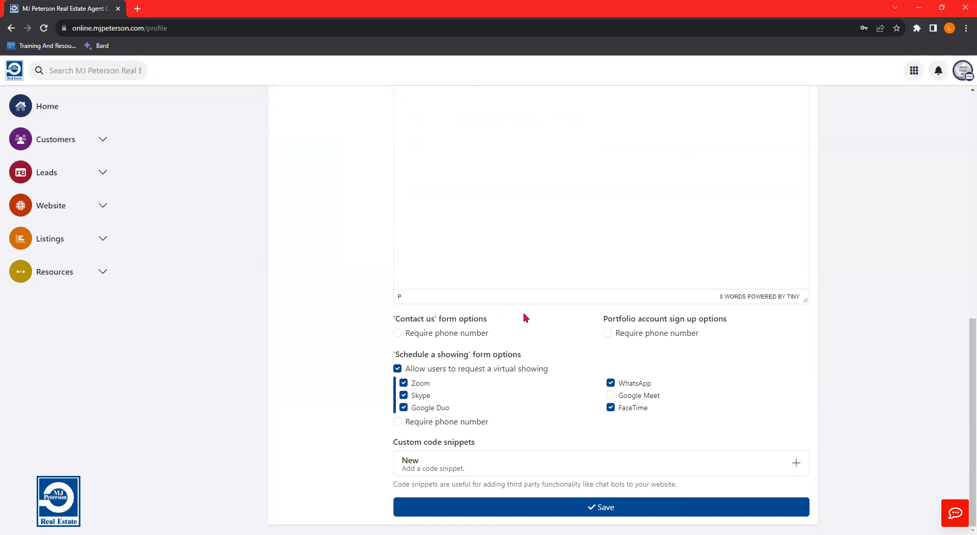
pyautogui.click(398, 333)
pyautogui.click(397, 334)
pyautogui.click(466, 335)
pyautogui.click(466, 332)
# Step: Try the Require phone number option under Portfolio account sign up options, and leave it turned off
pyautogui.moveTo(604, 319); pyautogui.dragTo(744, 323)
pyautogui.click(747, 324)
pyautogui.moveTo(604, 318); pyautogui.dragTo(734, 326)
pyautogui.click(756, 323)
pyautogui.scroll(6, 758, 326)
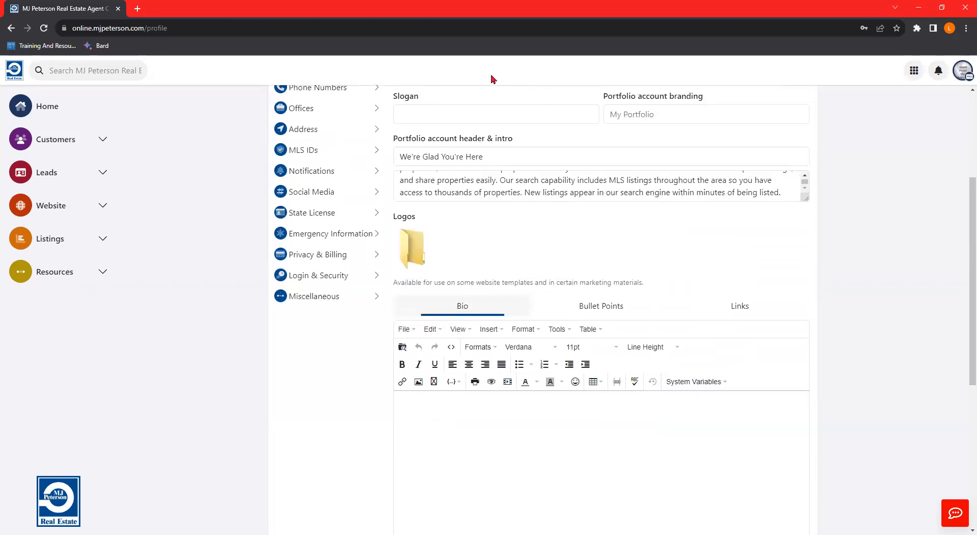
pyautogui.scroll(-6, 560, 213)
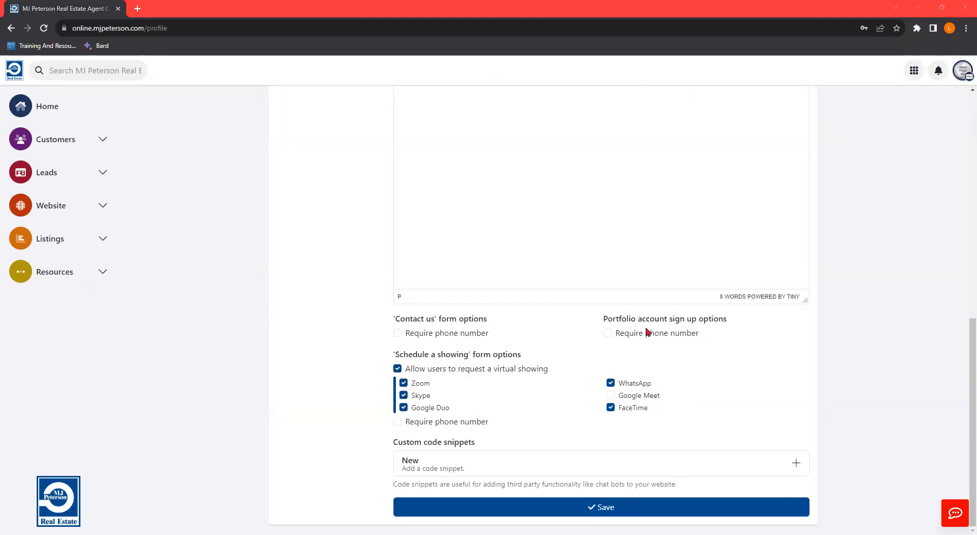
pyautogui.click(608, 334)
pyautogui.click(608, 334)
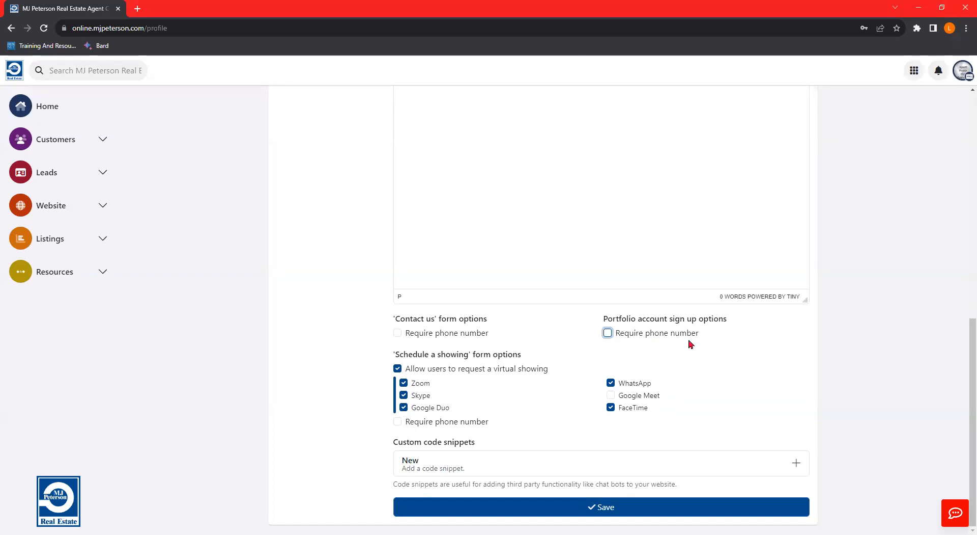
pyautogui.click(364, 336)
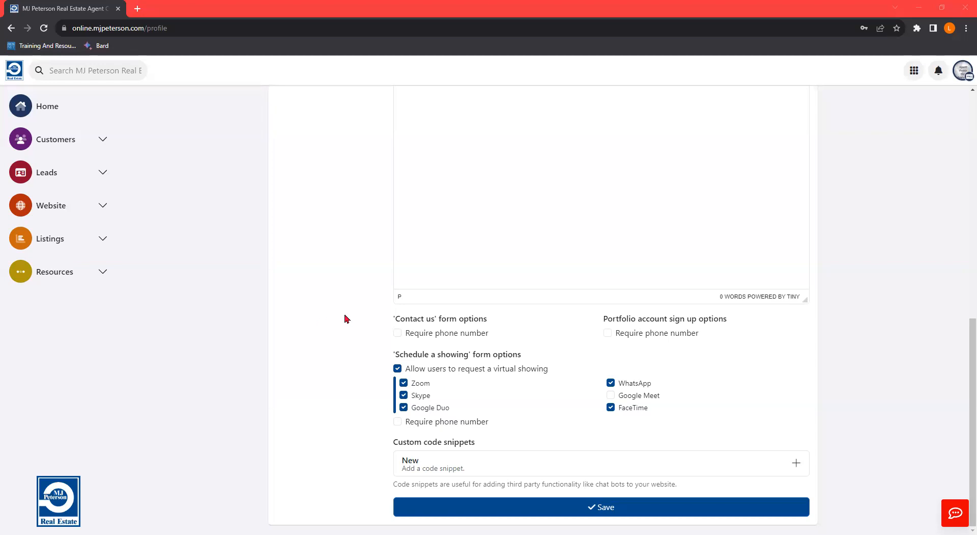
# Step: Try toggling virtual showing requests and the Zoom, Skype, Google Duo, WhatsApp and Google Meet choices, returning each to its original setting
pyautogui.click(398, 368)
pyautogui.click(398, 406)
pyautogui.click(405, 383)
pyautogui.click(404, 384)
pyautogui.click(404, 396)
pyautogui.click(404, 395)
pyautogui.click(405, 406)
pyautogui.click(405, 407)
pyautogui.click(612, 383)
pyautogui.click(612, 383)
pyautogui.click(611, 395)
pyautogui.click(611, 396)
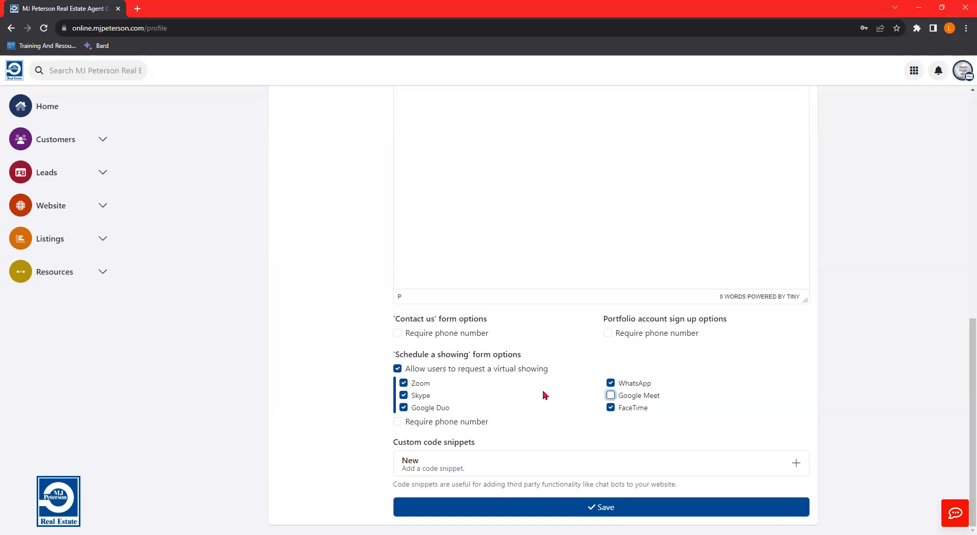
# Step: Limit the virtual showing platforms to Zoom and Google Meet, turning off WhatsApp, FaceTime, Skype and Google Duo
pyautogui.click(611, 383)
pyautogui.click(611, 407)
pyautogui.click(403, 396)
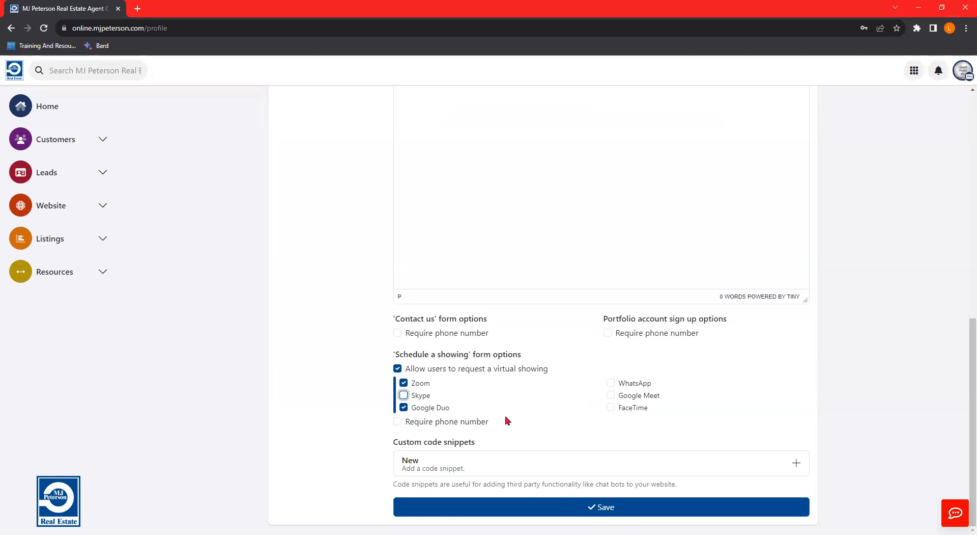
pyautogui.click(611, 395)
pyautogui.click(402, 407)
pyautogui.moveTo(420, 368); pyautogui.dragTo(527, 371)
pyautogui.click(353, 398)
# Step: Try switching virtual showing requests off and Require phone number on for the 'Schedule a showing' form, then restore both options
pyautogui.click(398, 370)
pyautogui.click(398, 408)
pyautogui.click(397, 423)
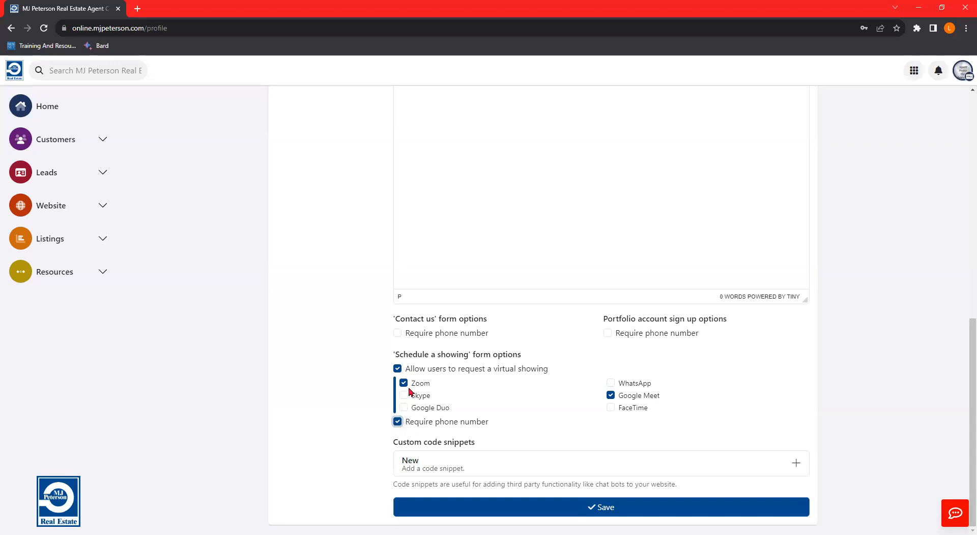
pyautogui.click(398, 422)
# Step: View the warning for adding a new custom code snippet and dismiss it without adding any code
pyautogui.click(428, 466)
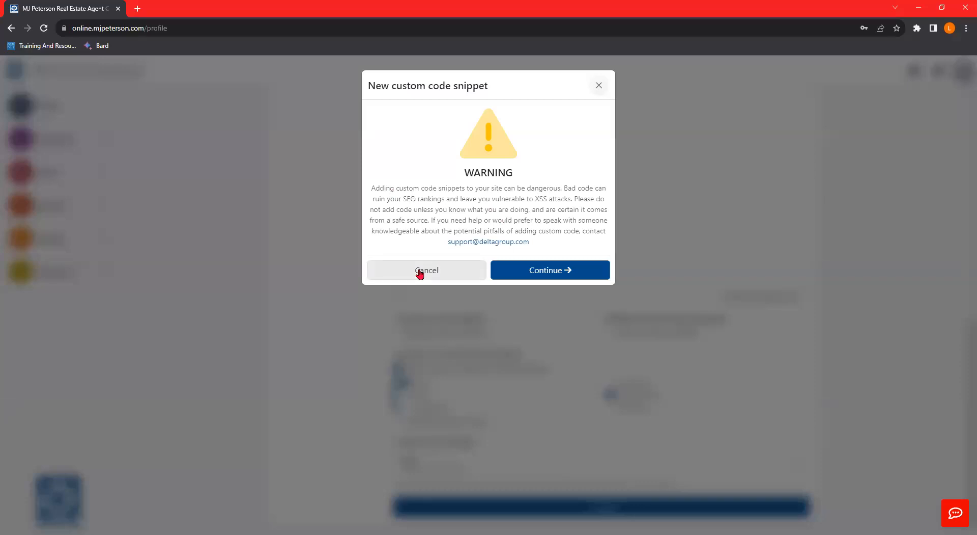
pyautogui.click(350, 334)
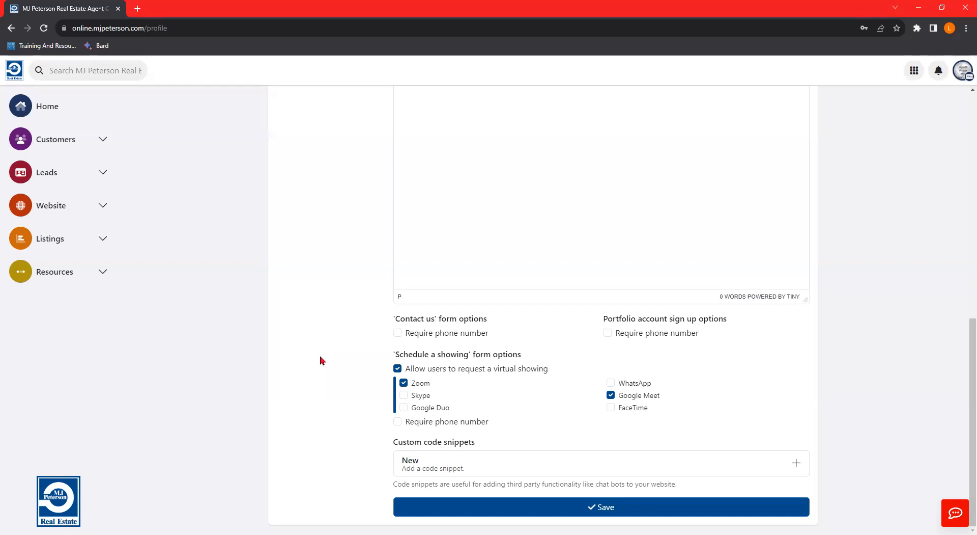
# Step: Open the Leads section of the profile settings and look over its available options
pyautogui.scroll(6, 275, 351)
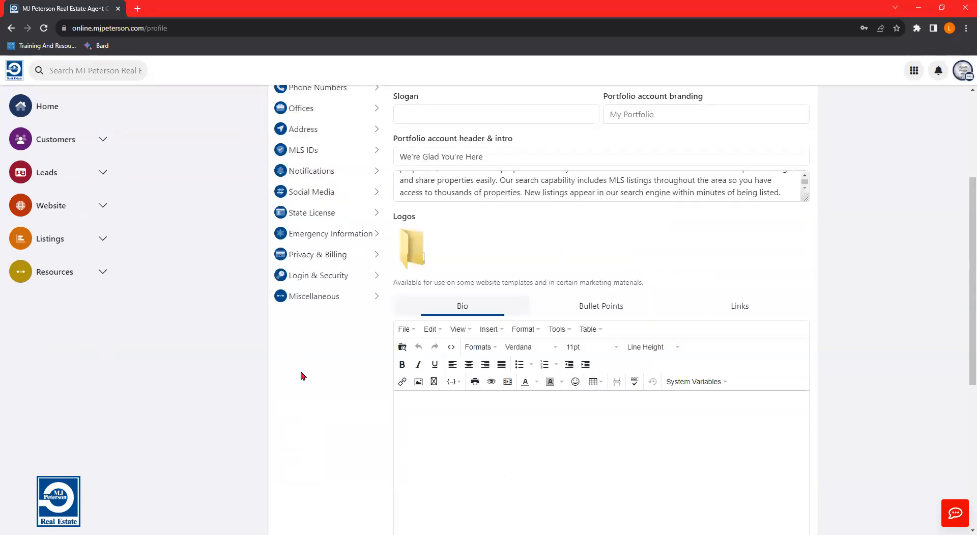
pyautogui.scroll(4, 301, 376)
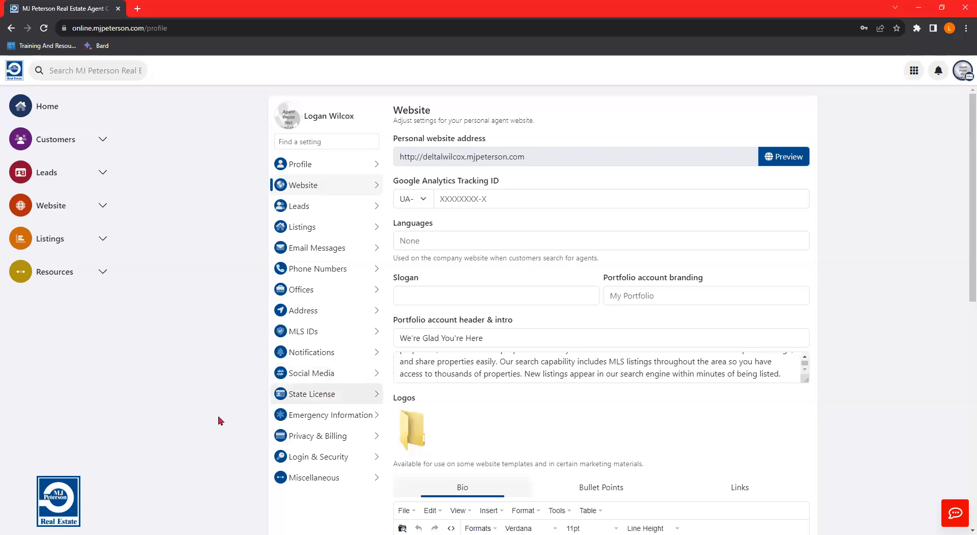
pyautogui.click(310, 205)
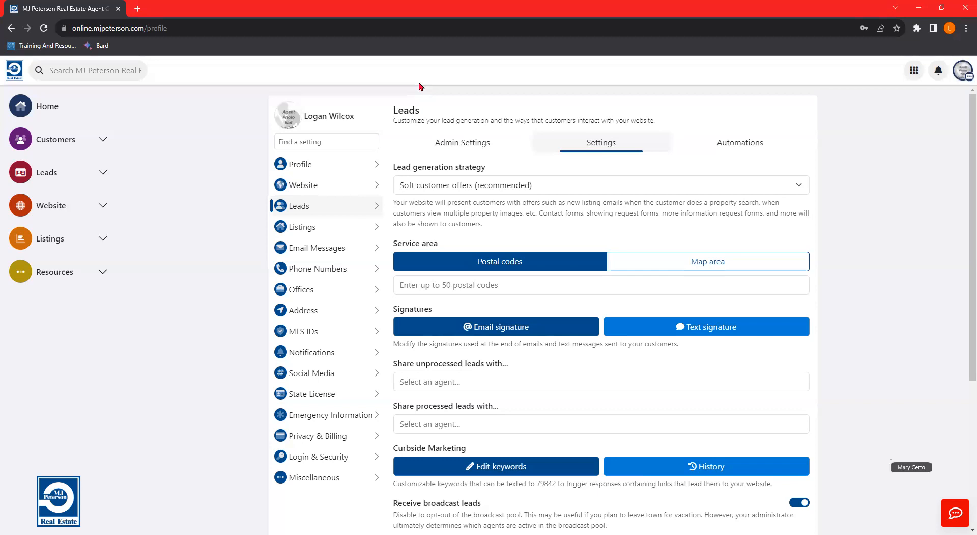
pyautogui.scroll(-5, 554, 323)
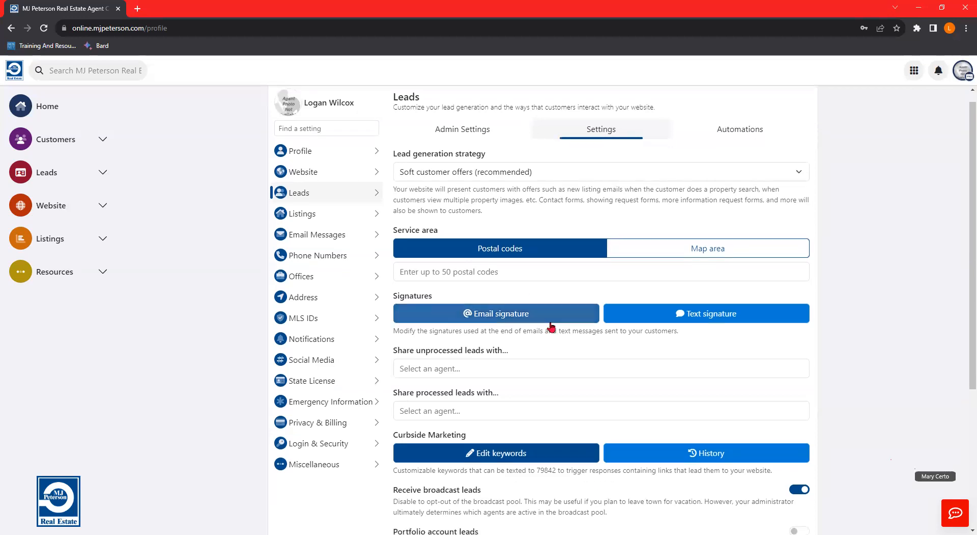
pyautogui.scroll(2, 551, 326)
pyautogui.scroll(3, 552, 326)
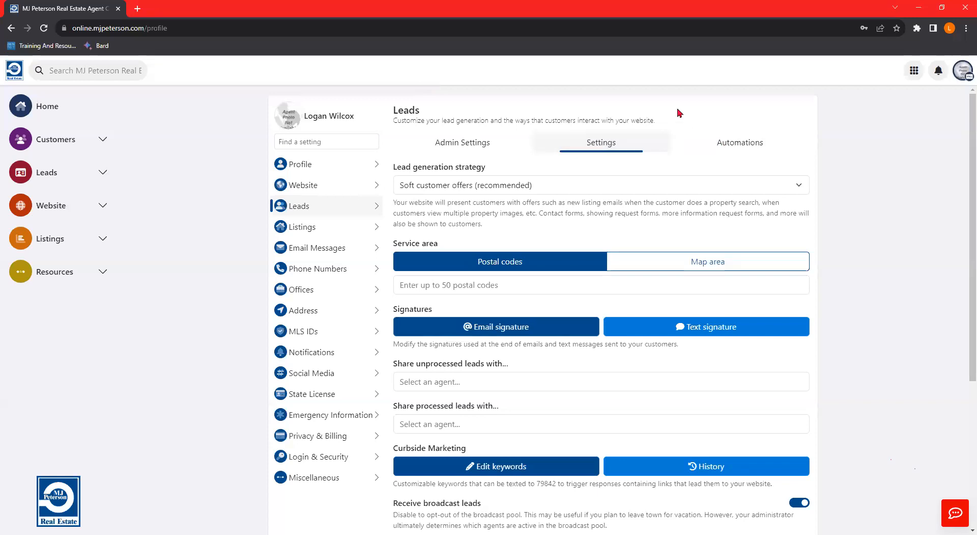
# Step: Review the available lead generation strategies, leaving Soft customer offers (recommended) selected
pyautogui.moveTo(409, 170); pyautogui.dragTo(534, 168)
pyautogui.click(533, 168)
pyautogui.click(513, 192)
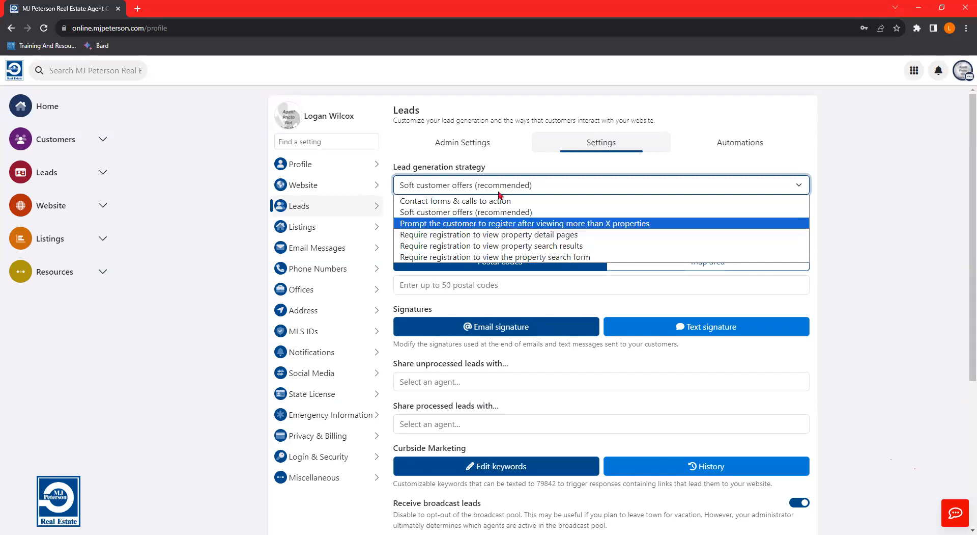
pyautogui.click(513, 166)
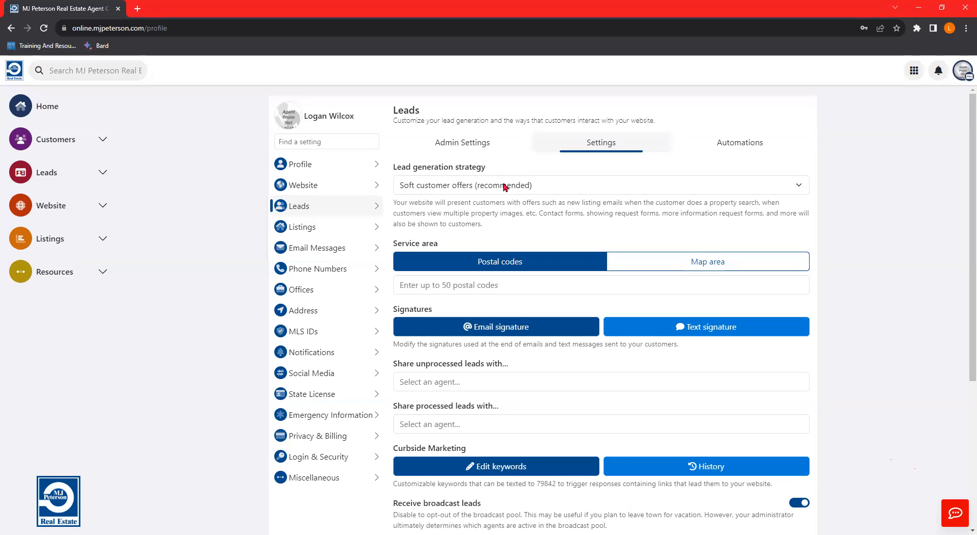
pyautogui.click(504, 186)
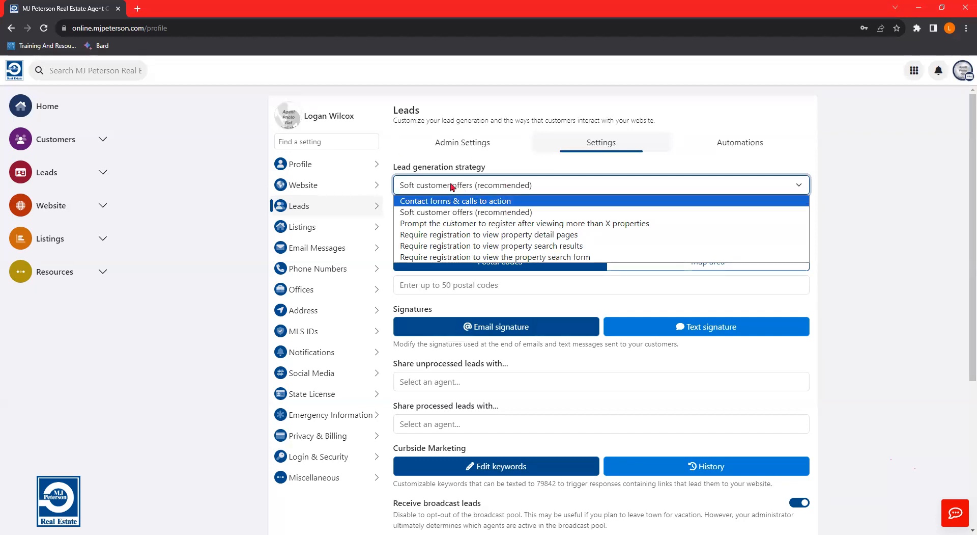
pyautogui.click(517, 176)
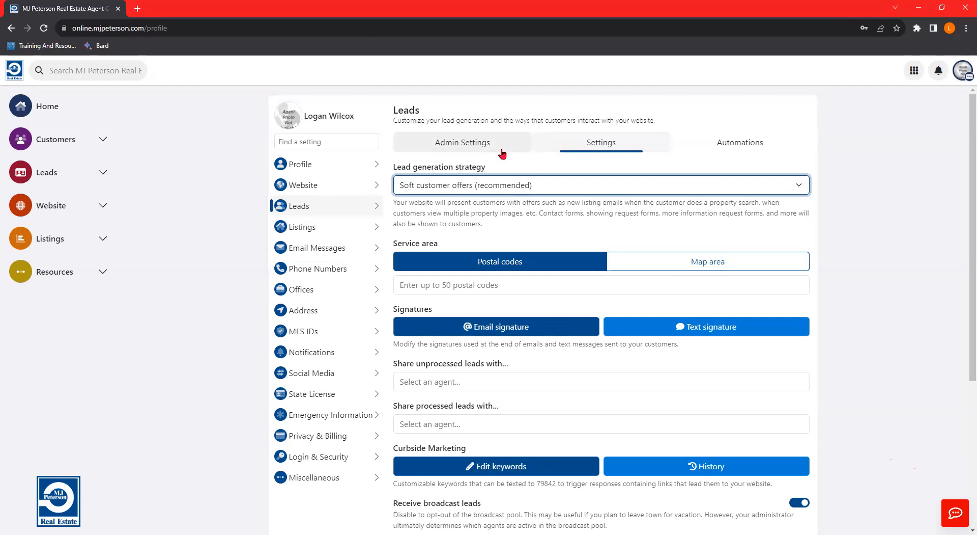
pyautogui.scroll(-2, 450, 209)
pyautogui.scroll(2, 449, 168)
pyautogui.click(448, 186)
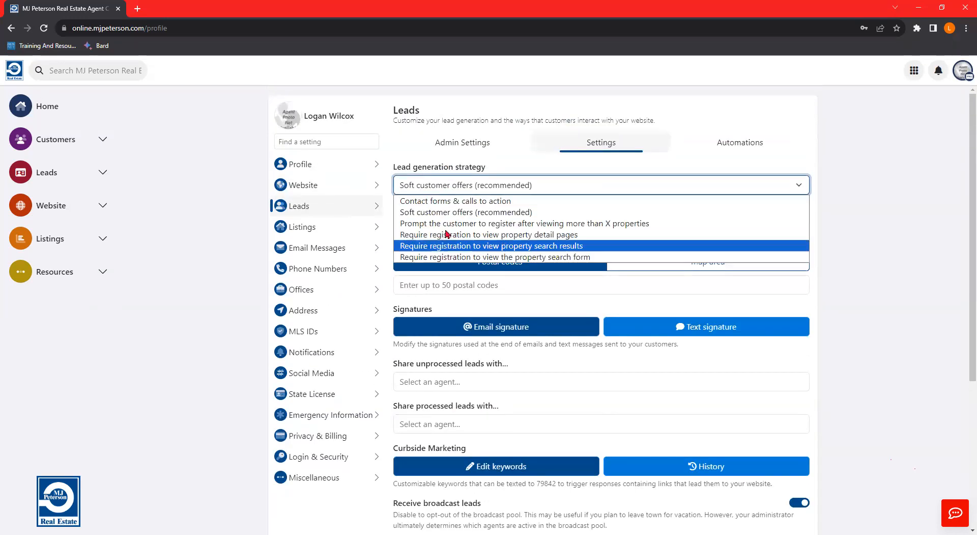
pyautogui.press('Up')
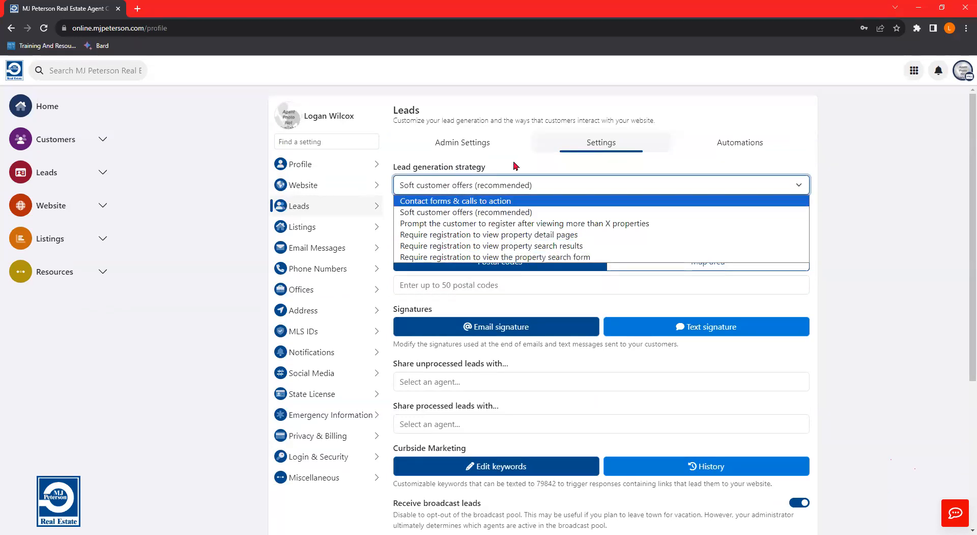
pyautogui.press('Escape')
# Step: Switch the service area from postal codes to a map area and draw a closed six-point polygon covering Sloan, Cheektowaga and Reinstein Woods
pyautogui.scroll(-1, 523, 212)
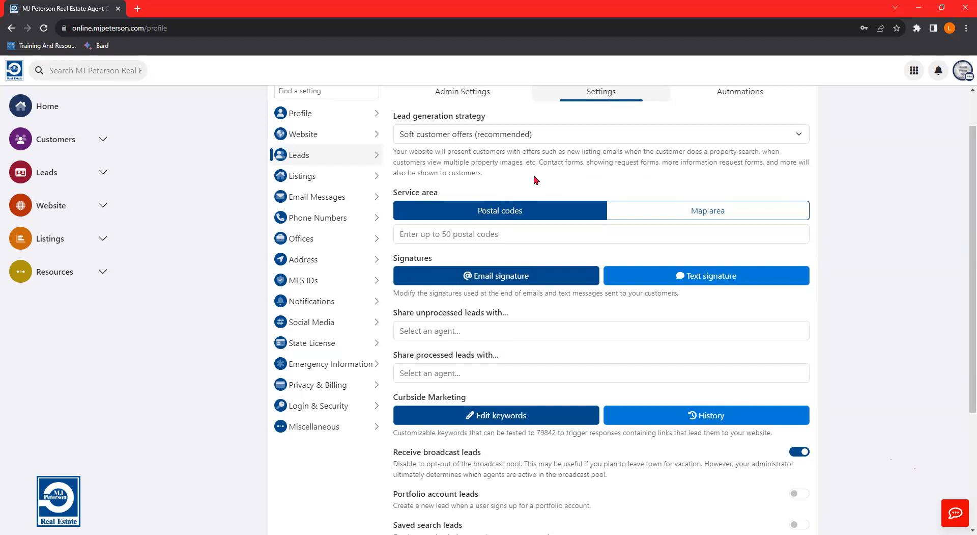
pyautogui.click(428, 230)
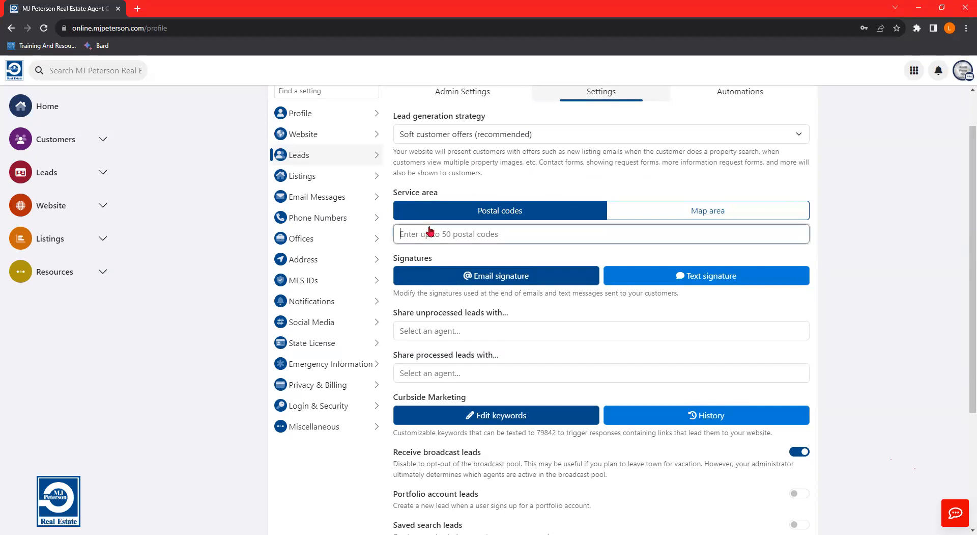
pyautogui.click(671, 211)
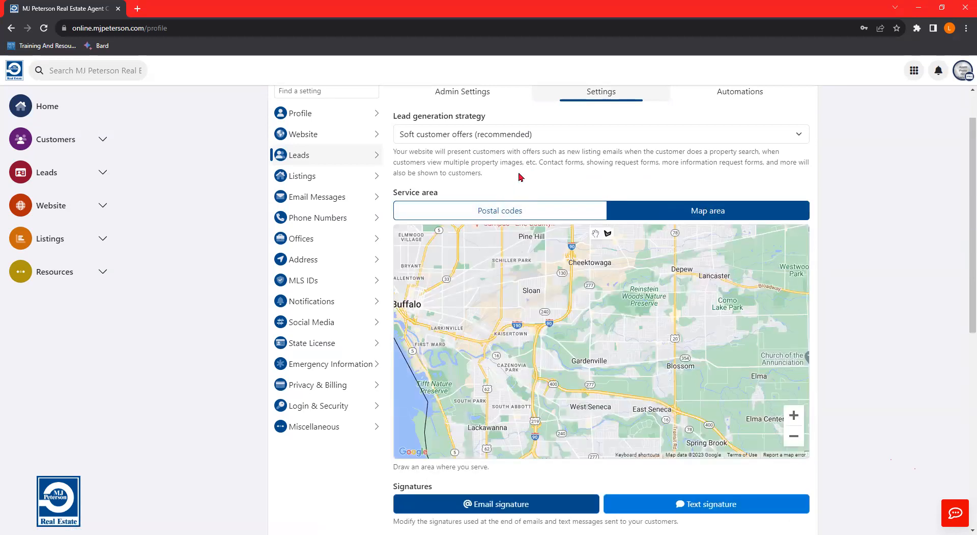
pyautogui.click(568, 261)
pyautogui.click(528, 309)
pyautogui.click(571, 334)
pyautogui.click(662, 301)
pyautogui.click(621, 257)
pyautogui.click(580, 272)
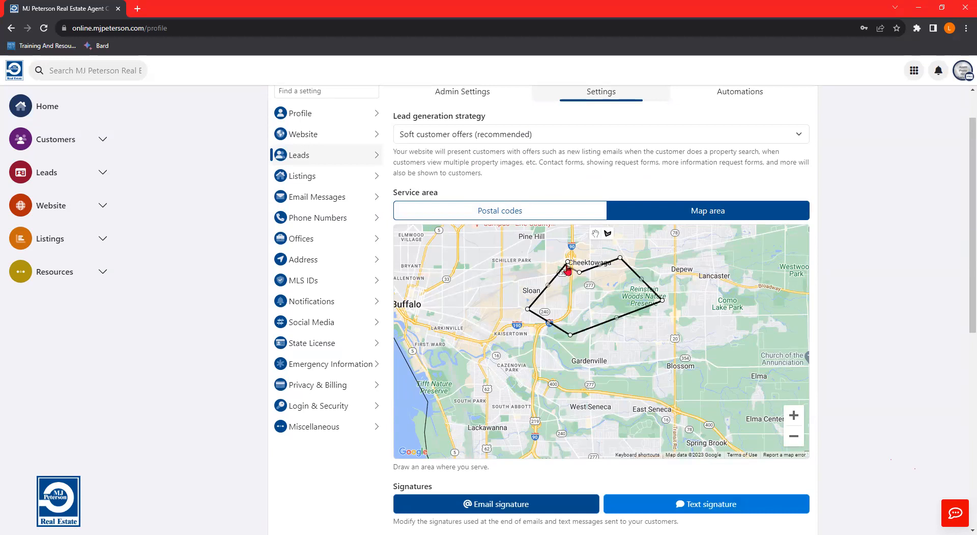
pyautogui.click(568, 261)
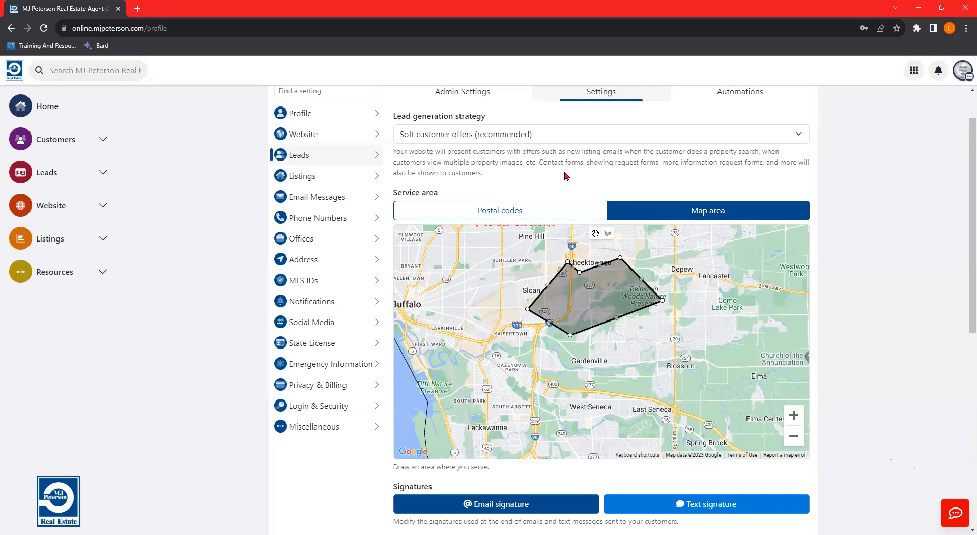
# Step: Return the service area to postal codes and leave the postal code entry empty
pyautogui.click(500, 210)
pyautogui.click(504, 233)
pyautogui.click(592, 162)
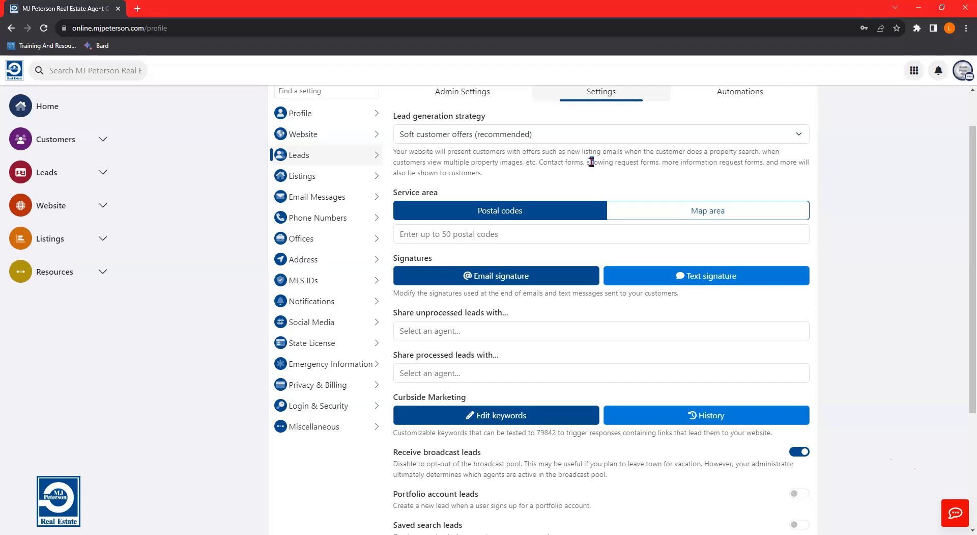
# Step: Open the agent's email signature for editing
pyautogui.scroll(-1, 453, 152)
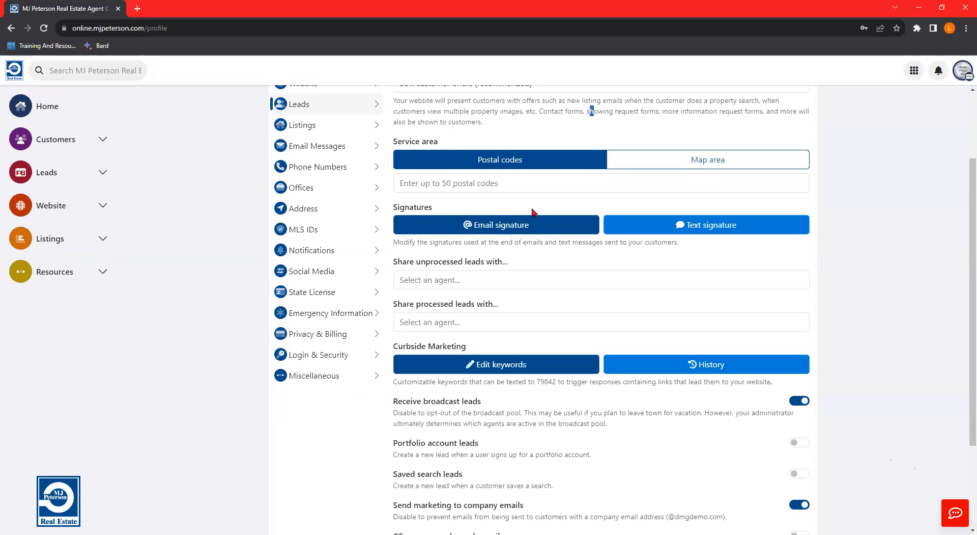
pyautogui.click(512, 225)
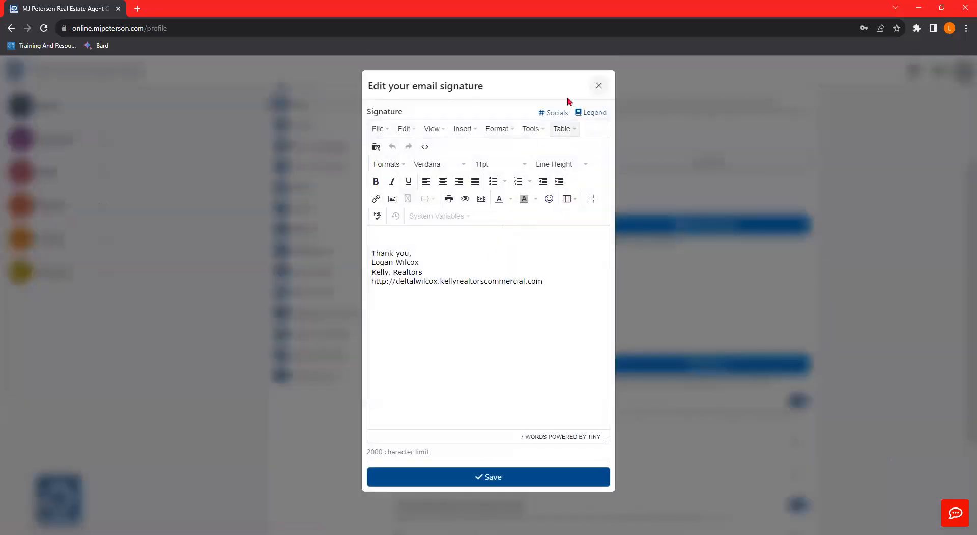